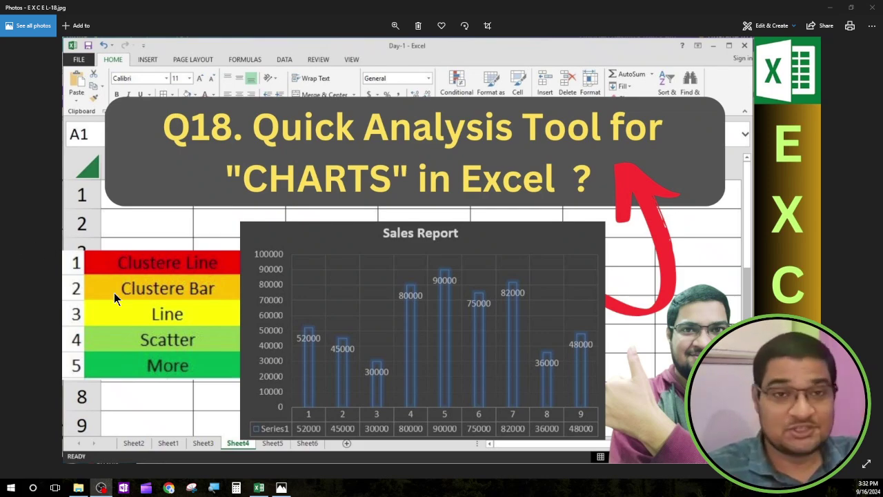
Step: Switch from Photos to the DAY-4 Excel workbook's Charts sheet
click(259, 488)
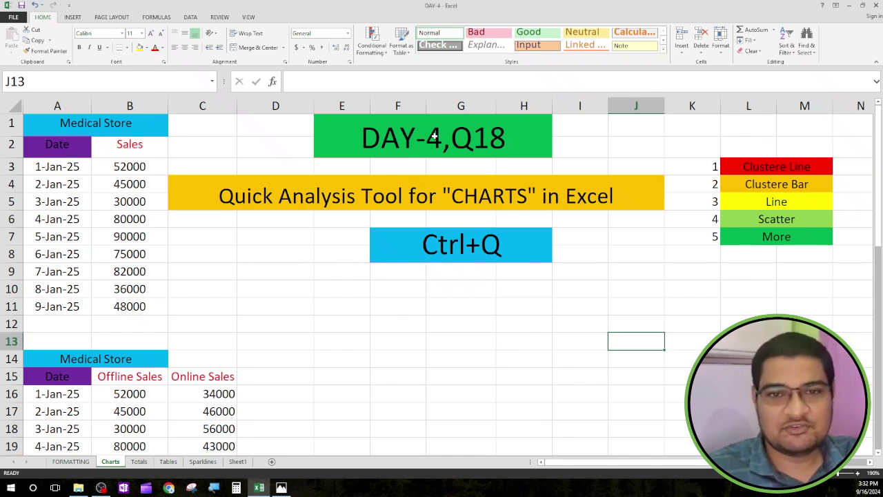
Step: Point out the Quick Analysis heading, Medical Store title, dates and first sales values
click(333, 196)
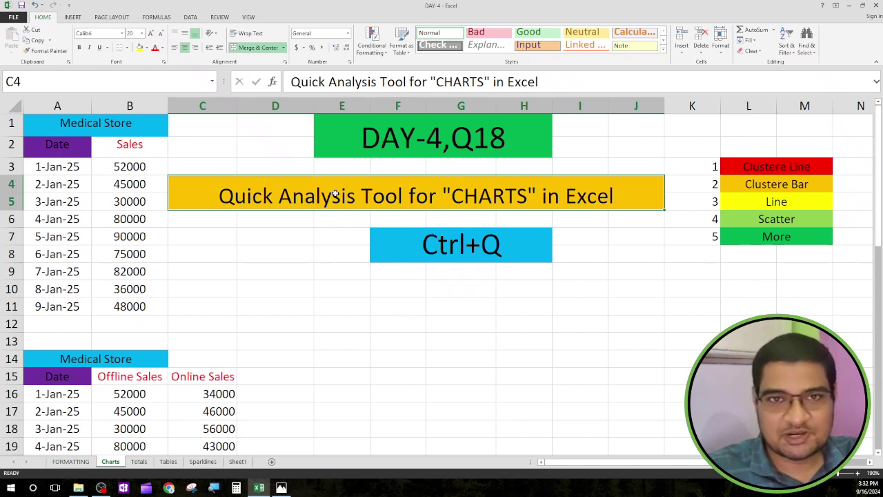
click(328, 292)
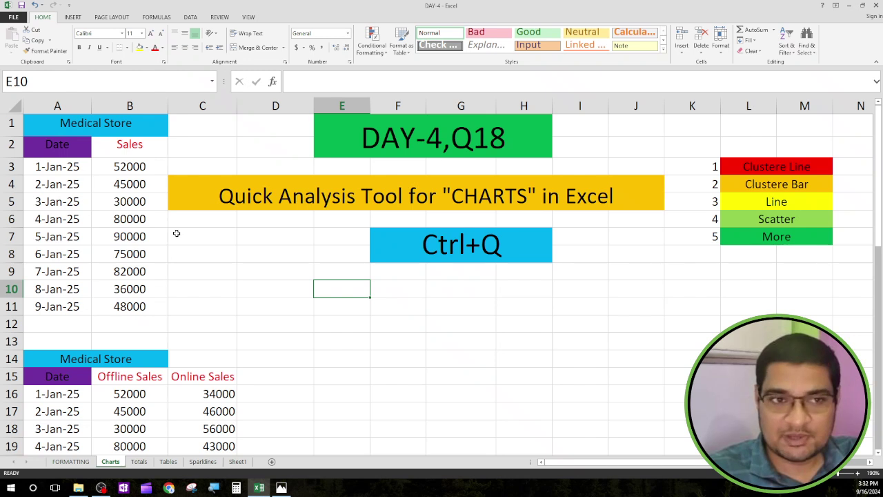
click(48, 122)
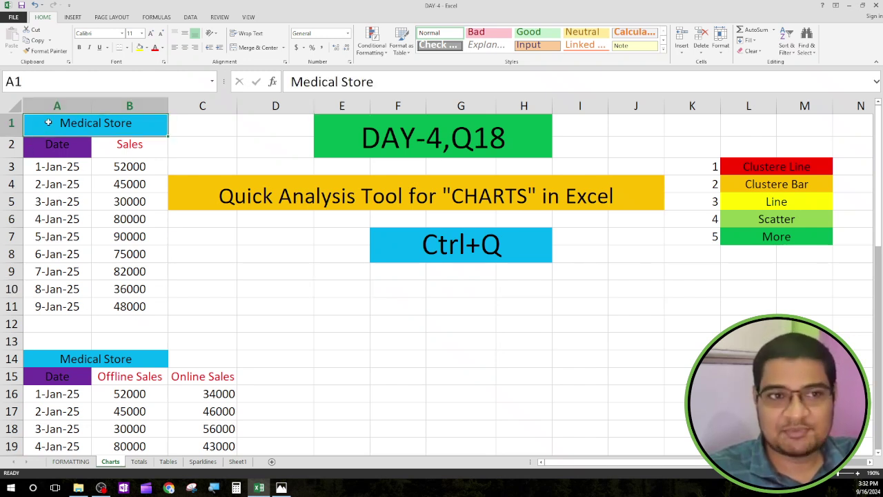
click(238, 320)
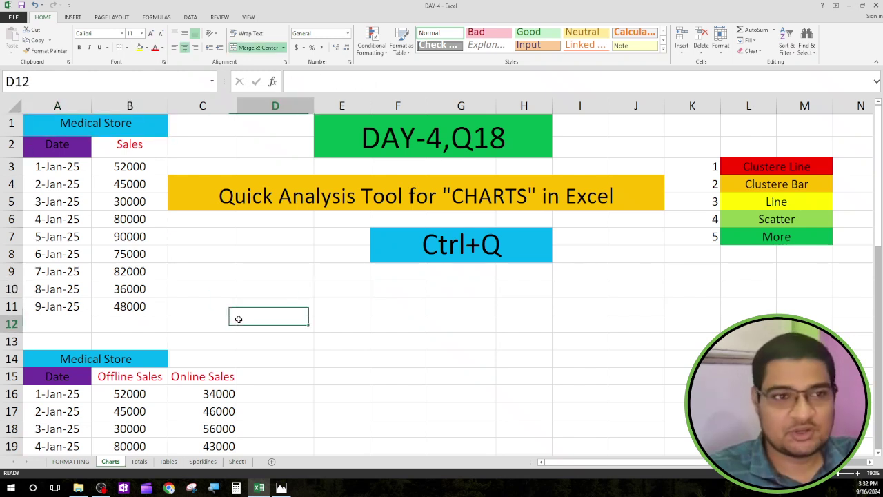
drag(43, 169, 45, 308)
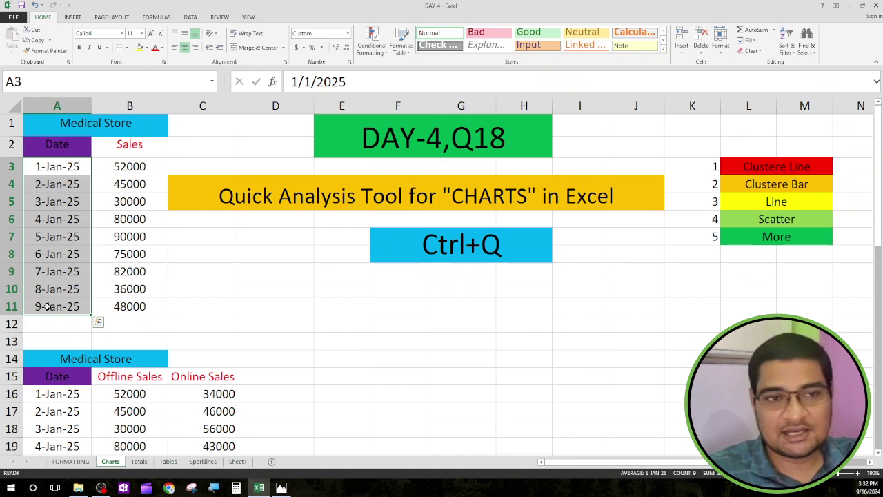
click(121, 144)
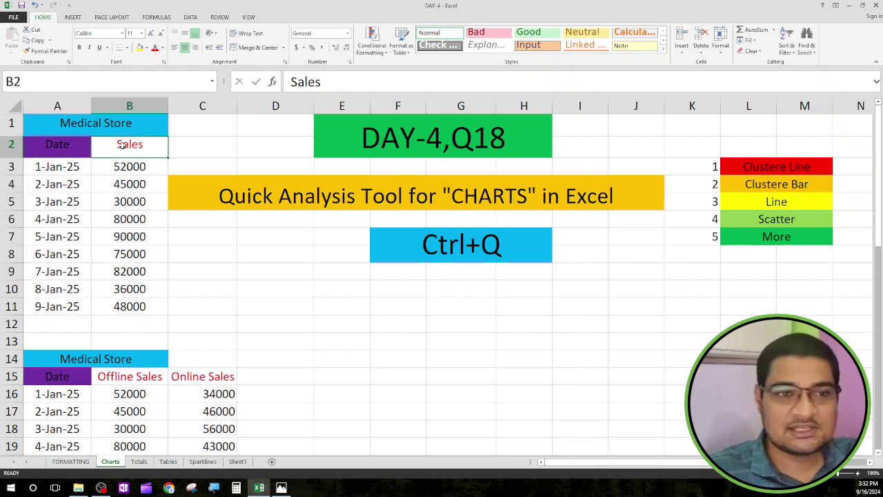
click(72, 168)
click(147, 169)
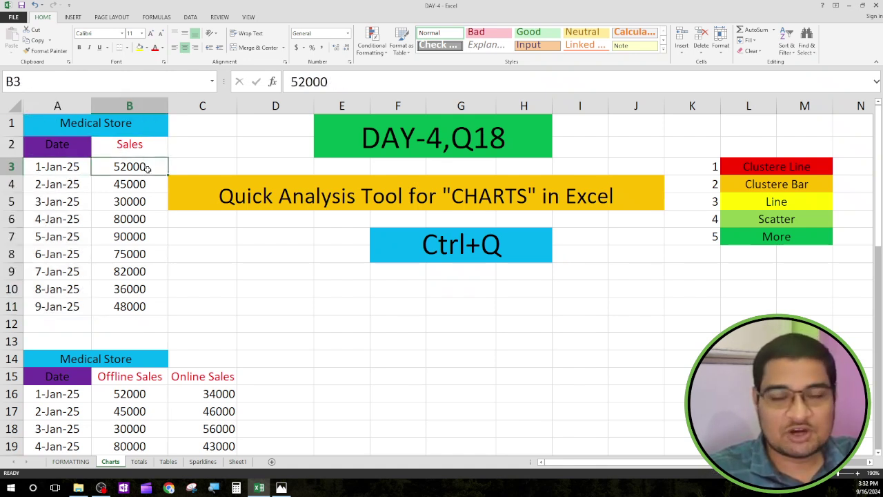
click(71, 188)
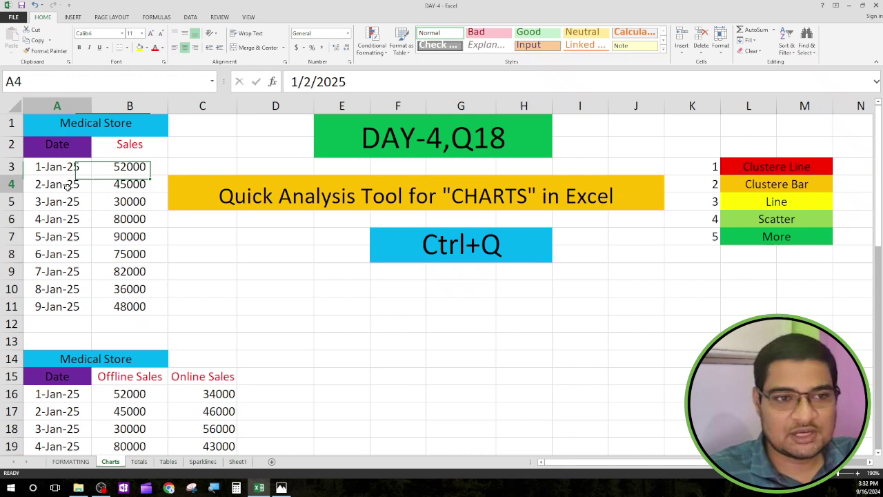
click(131, 185)
Step: Select the nine Sales values in B3:B11
click(221, 322)
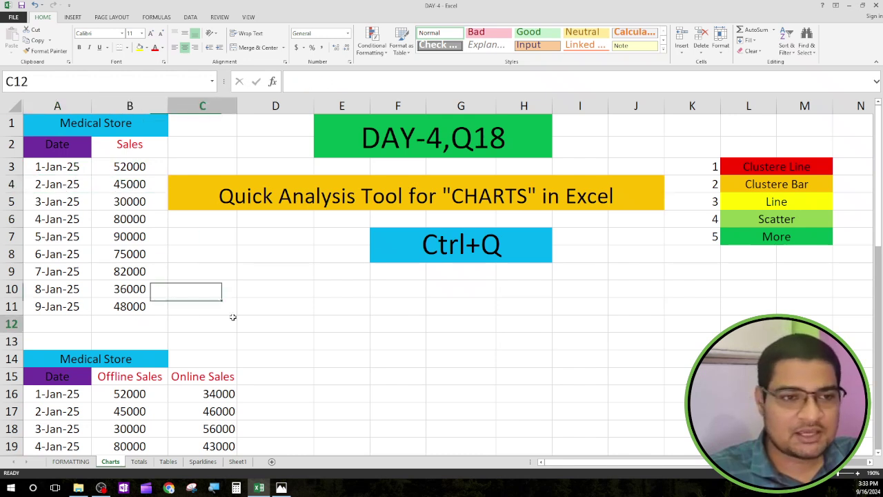
drag(129, 166, 136, 306)
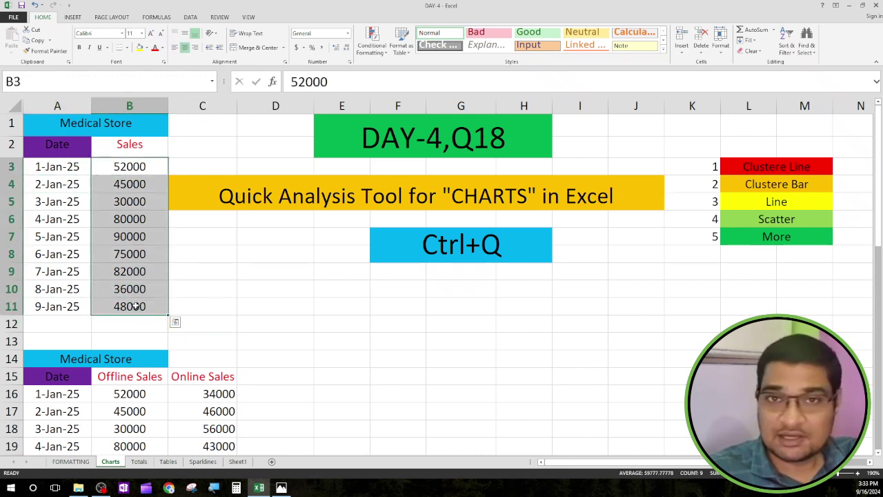
click(271, 310)
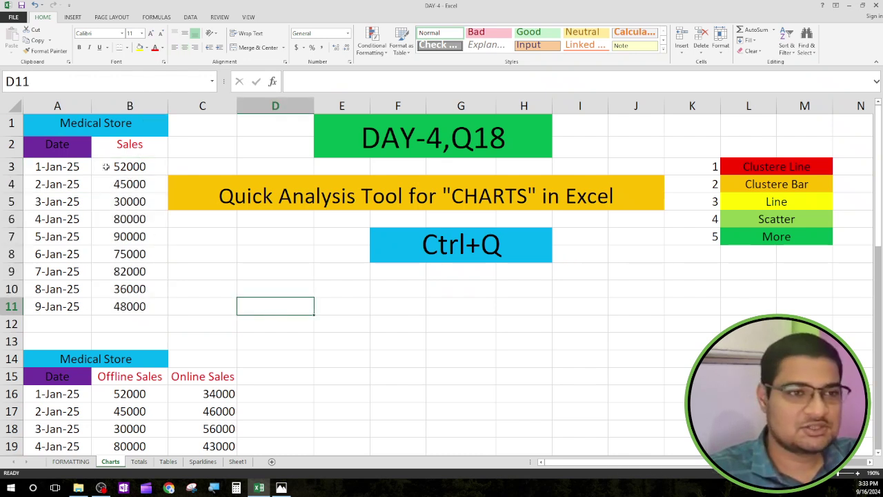
drag(105, 167, 132, 301)
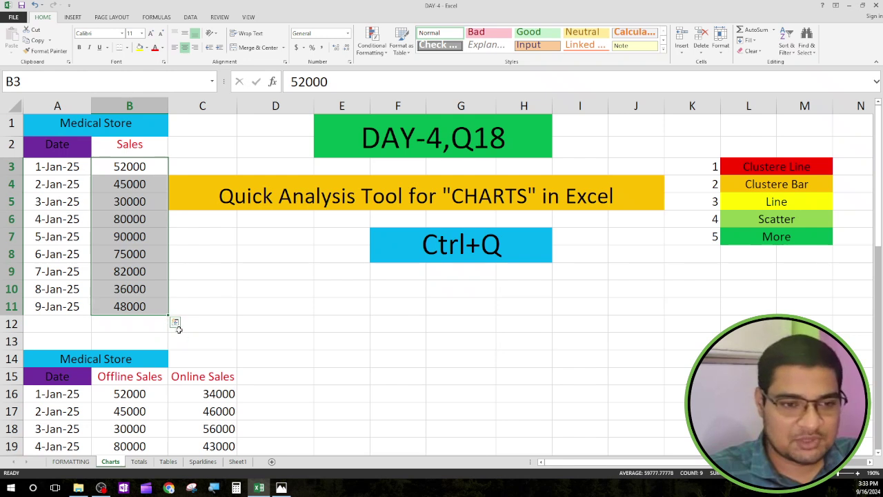
Step: Insert a Clustered Column chart of B3:B11 from Quick Analysis Charts
click(175, 322)
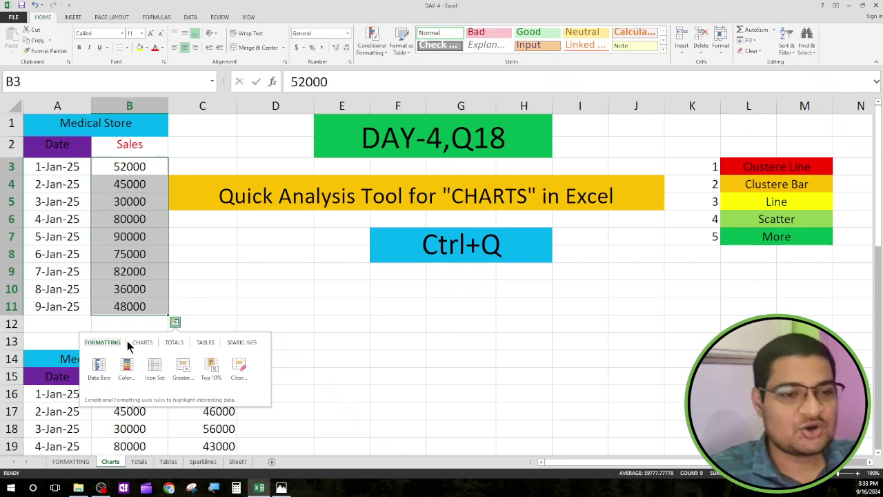
click(149, 339)
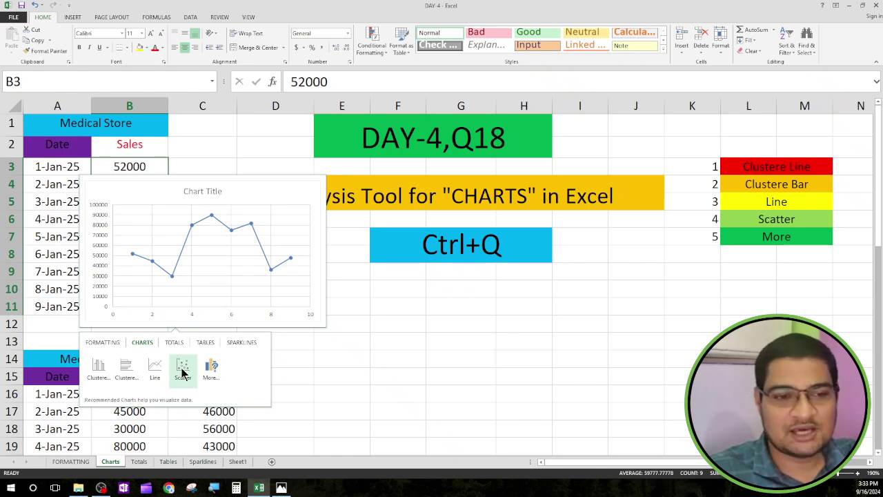
click(97, 370)
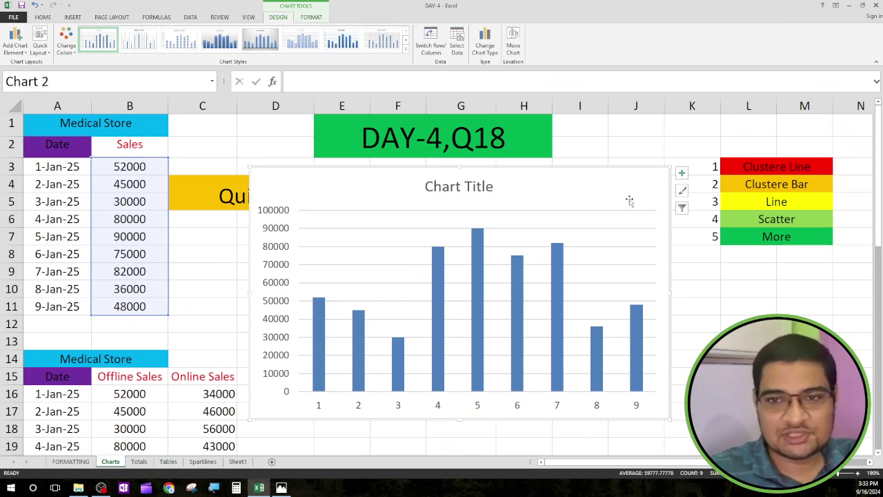
Step: Move the chart up beside the data and preview the second, fourth and fifth chart styles
mouse_move(634, 177)
mouse_down()
mouse_move(520, 130)
mouse_move(644, 170)
mouse_up()
click(311, 17)
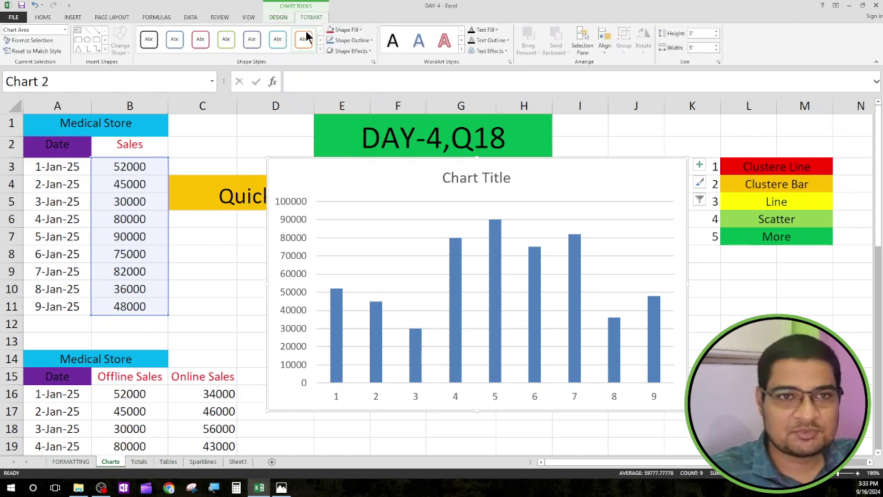
click(276, 17)
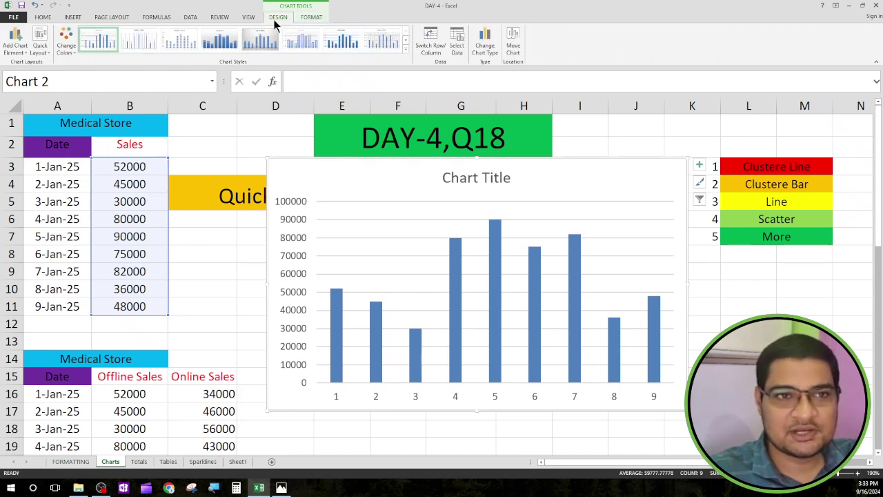
click(135, 43)
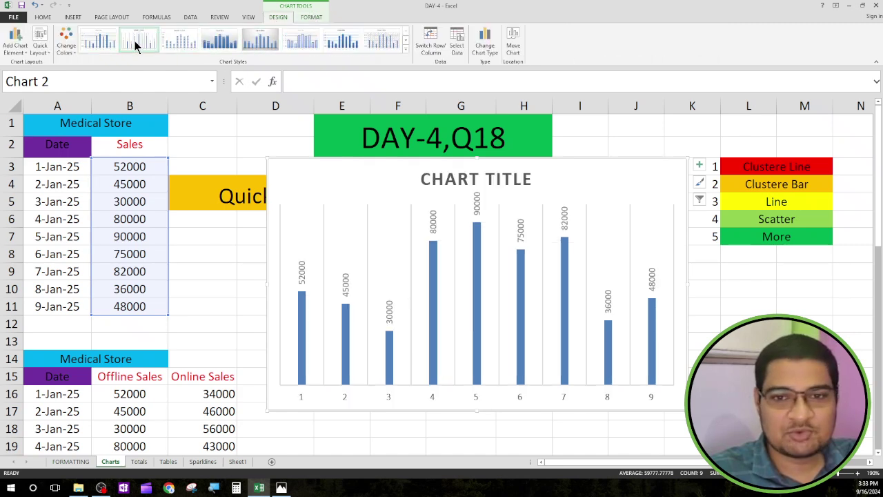
click(221, 41)
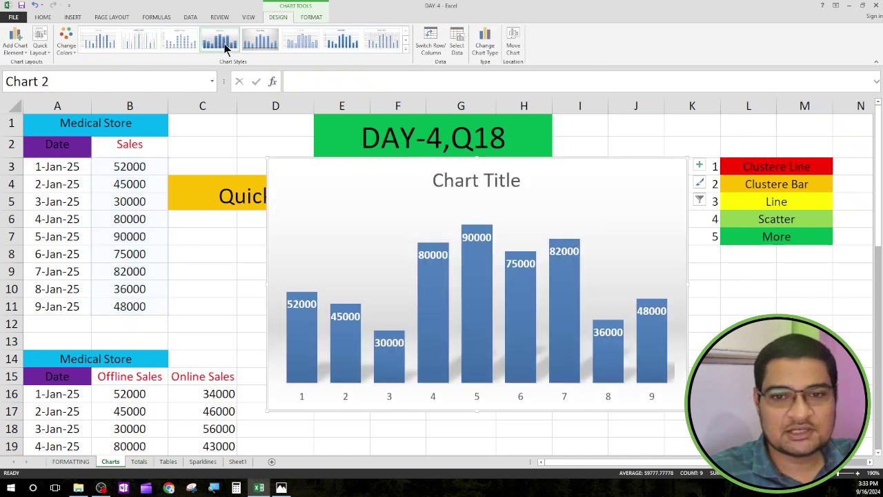
click(276, 42)
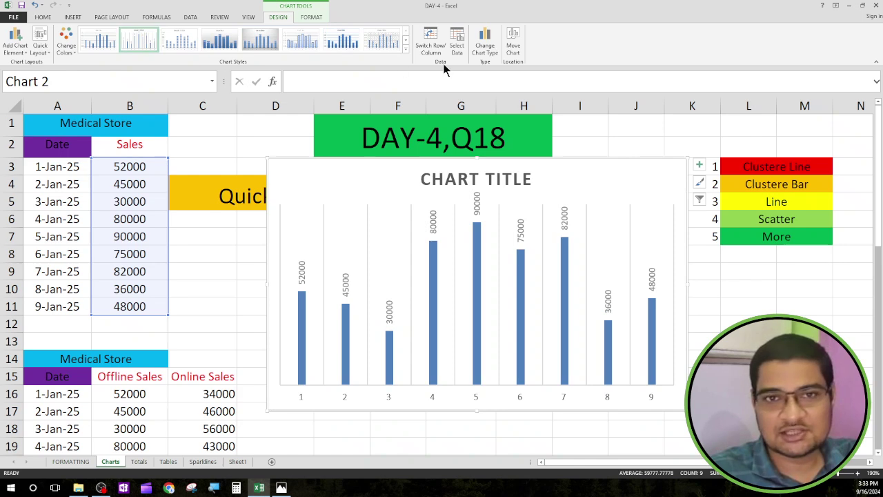
Step: Apply dark Style 13 with glowing outlined, value-labelled columns
click(405, 50)
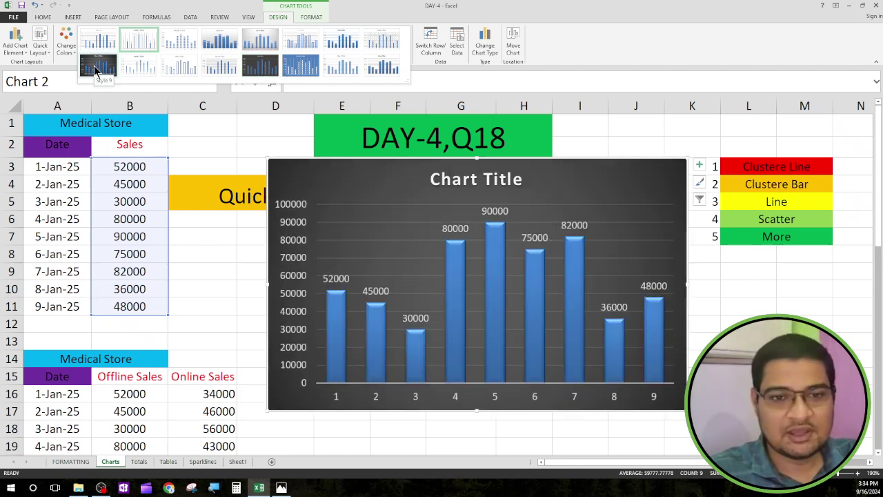
click(261, 67)
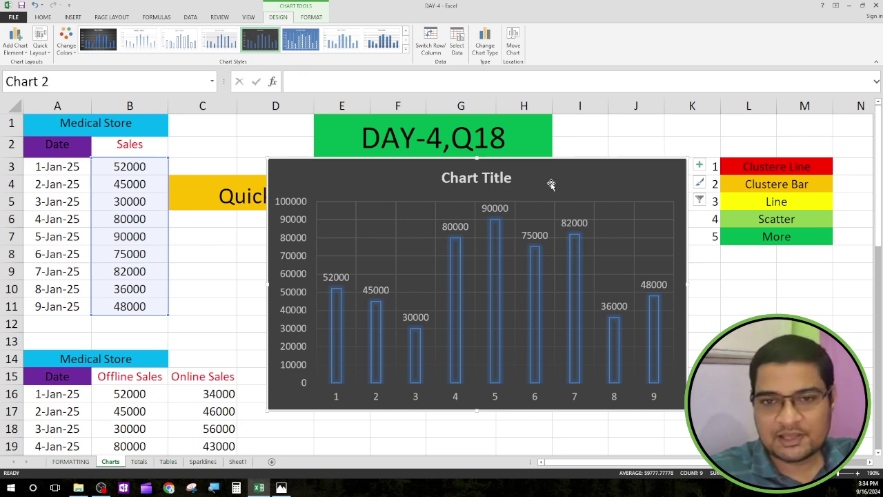
click(500, 180)
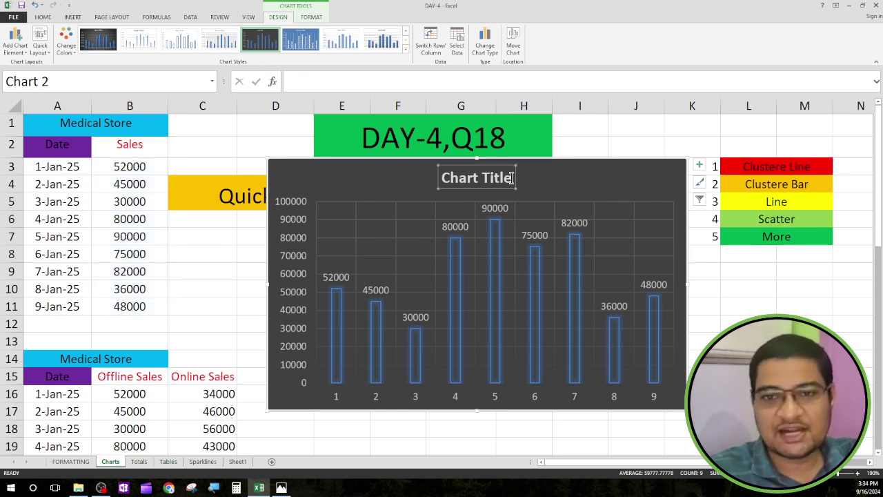
Step: Retitle the column chart 'Sales Report', correcting the mistyped letters
click(511, 178)
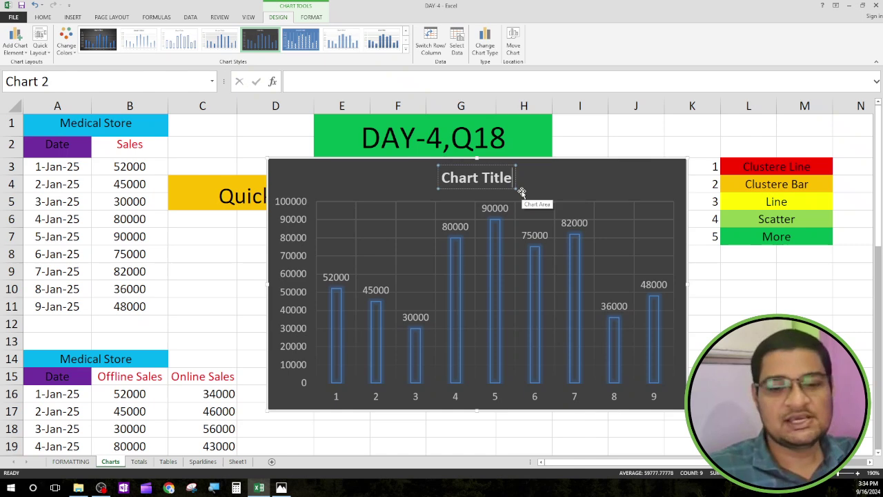
key(BackSpace)
key(BackSpace)
key(BackSpace)
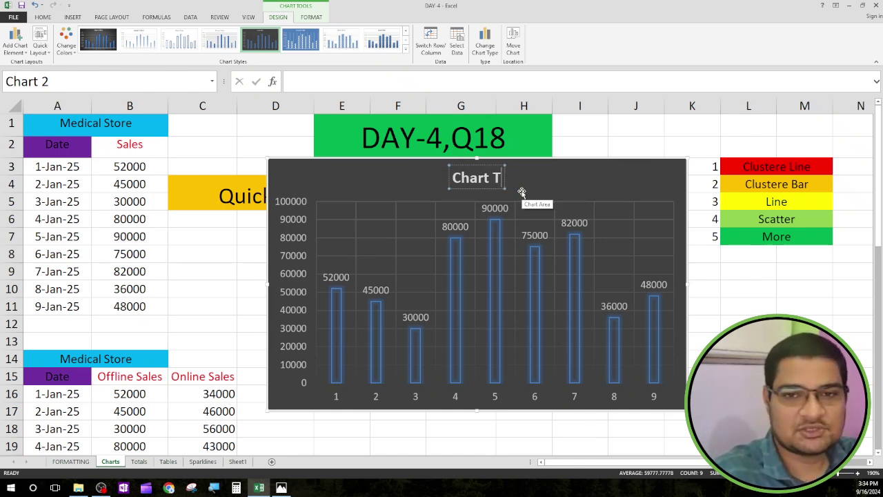
key(BackSpace)
key(BackSpace)
key(BackSpace)
key(BackSpace)
key(BackSpace)
key(BackSpace)
key(BackSpace)
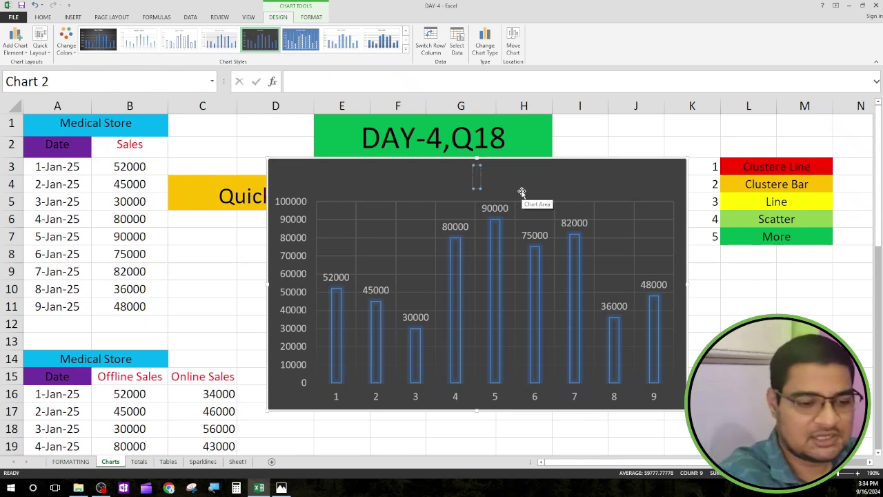
text(Sa)
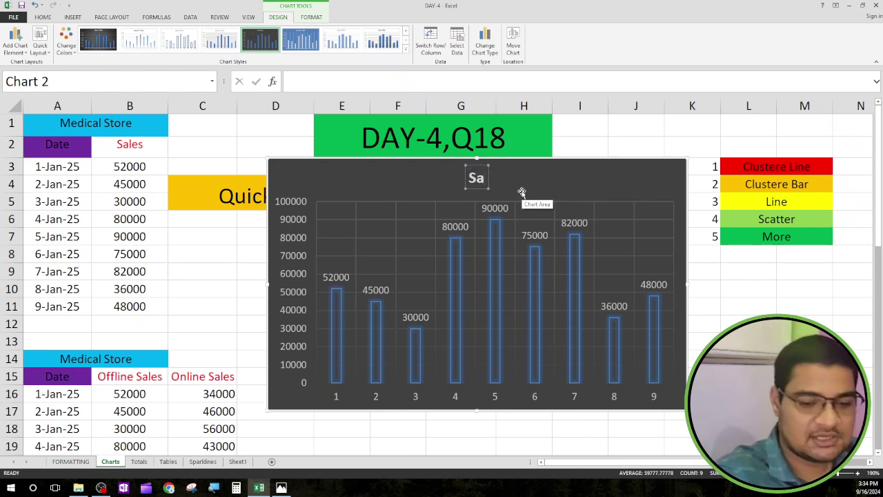
text(le)
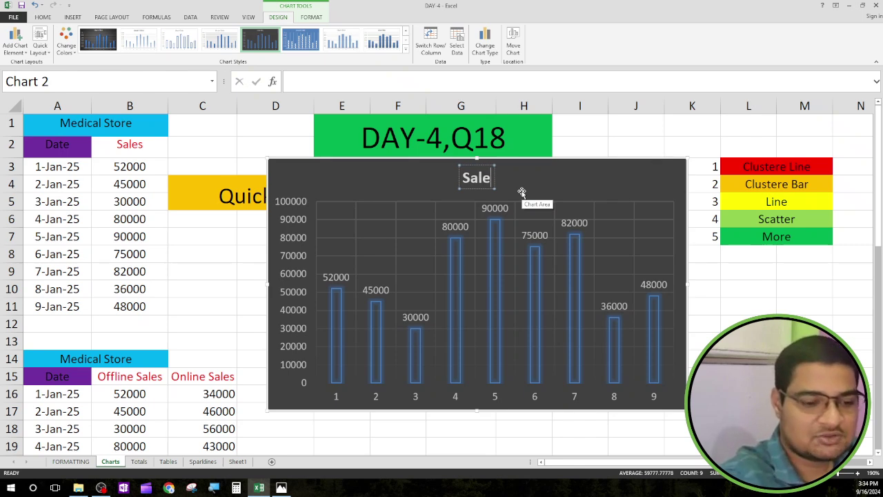
text(s Re)
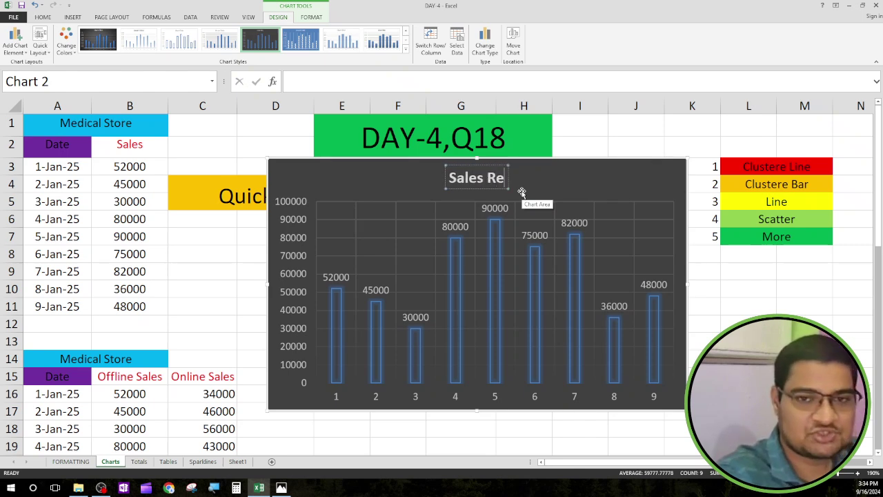
text(p[)
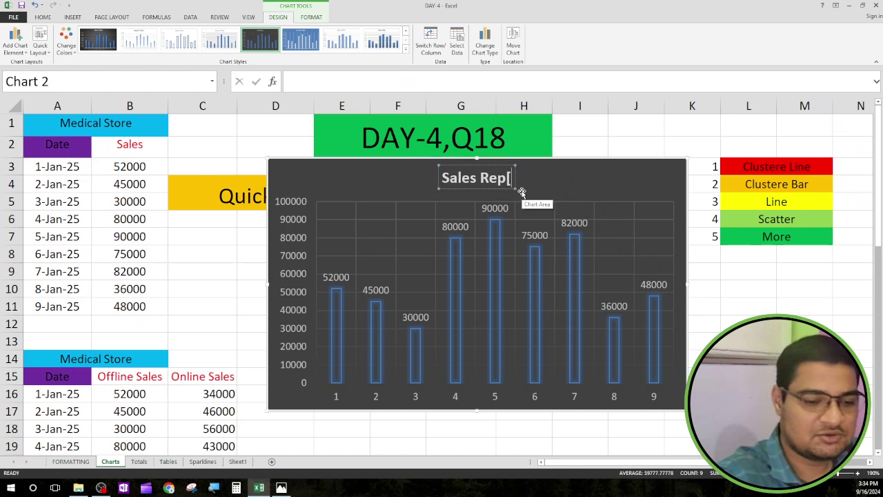
text(ot)
key(BackSpace)
key(BackSpace)
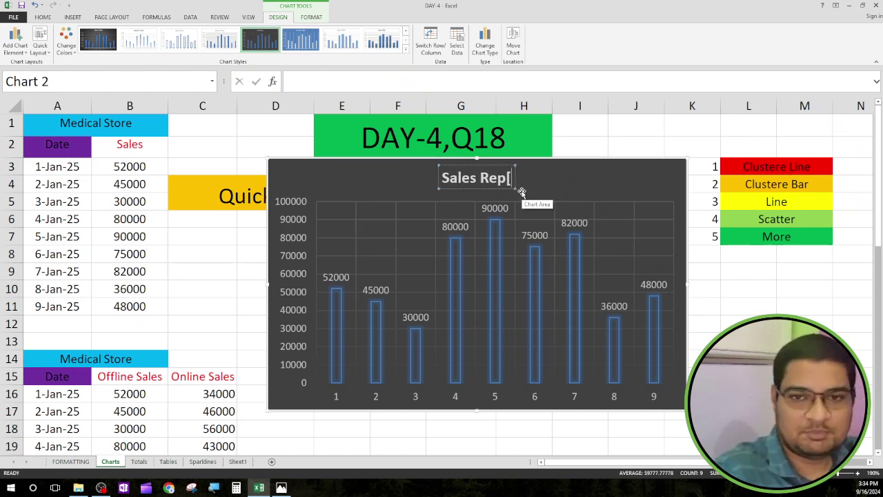
key(BackSpace)
text(ort)
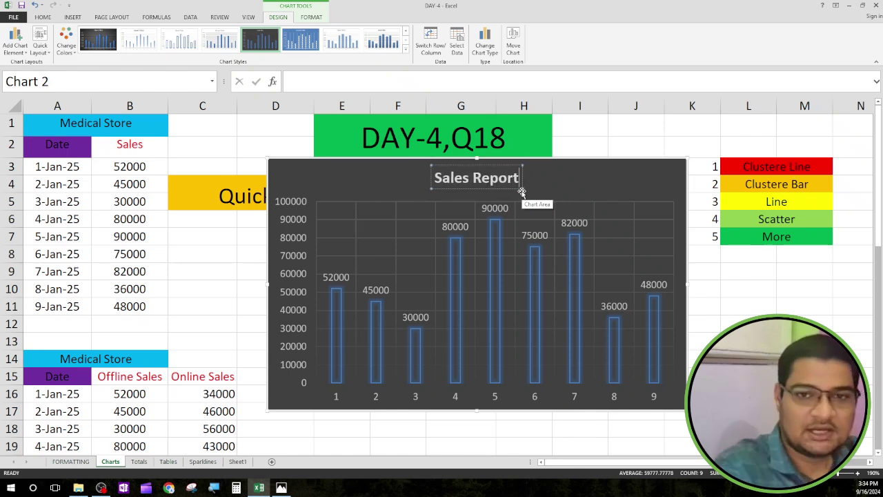
click(561, 182)
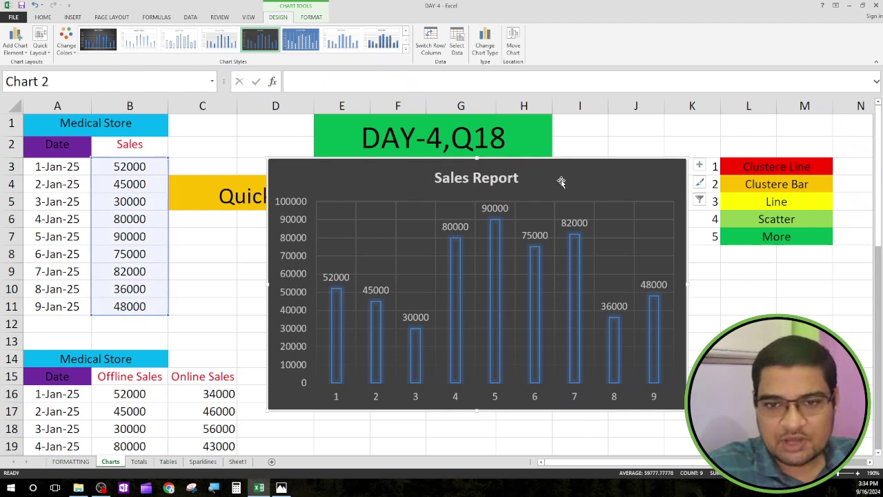
click(337, 402)
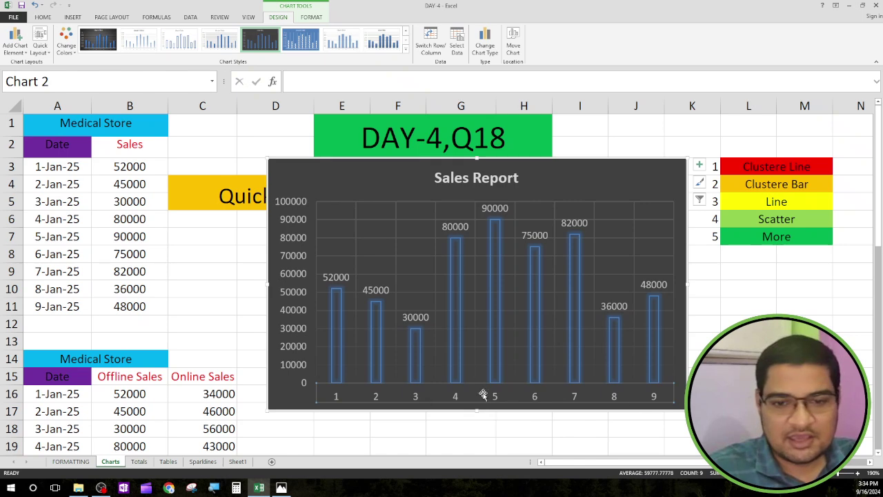
Step: Turn on Axis Titles from Chart Elements, inspect both titles, then delete the Sales Report chart
click(699, 165)
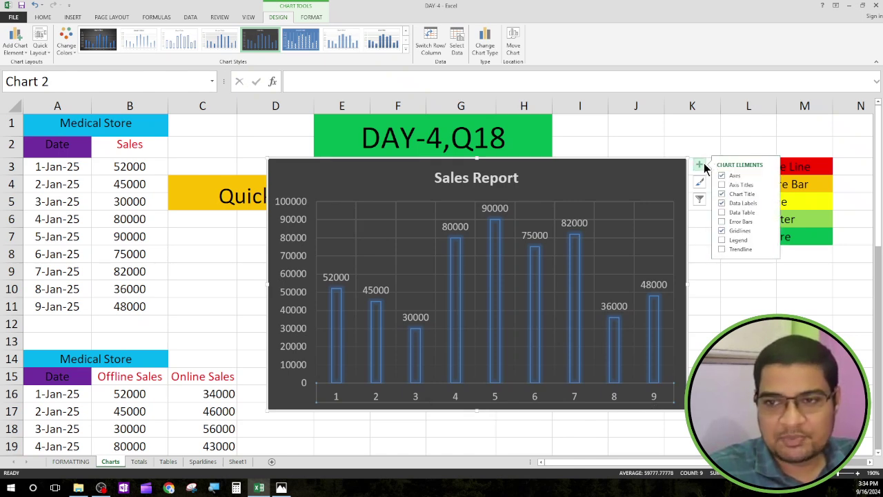
click(733, 186)
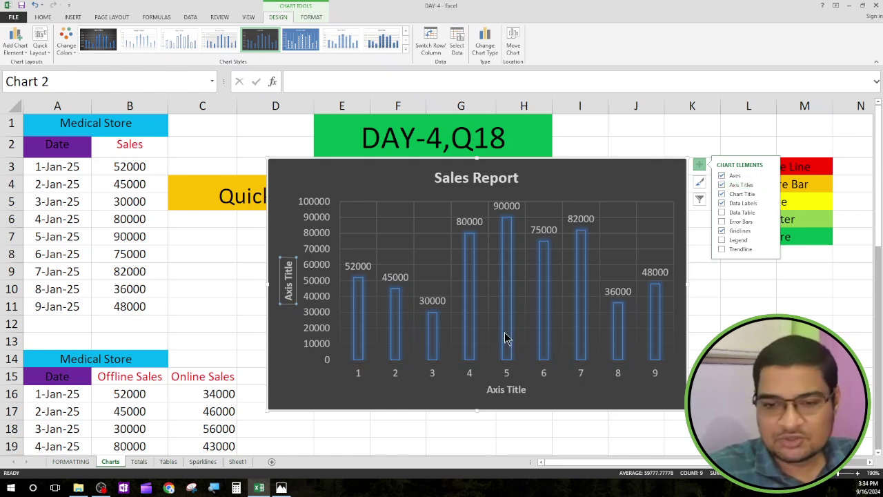
click(503, 392)
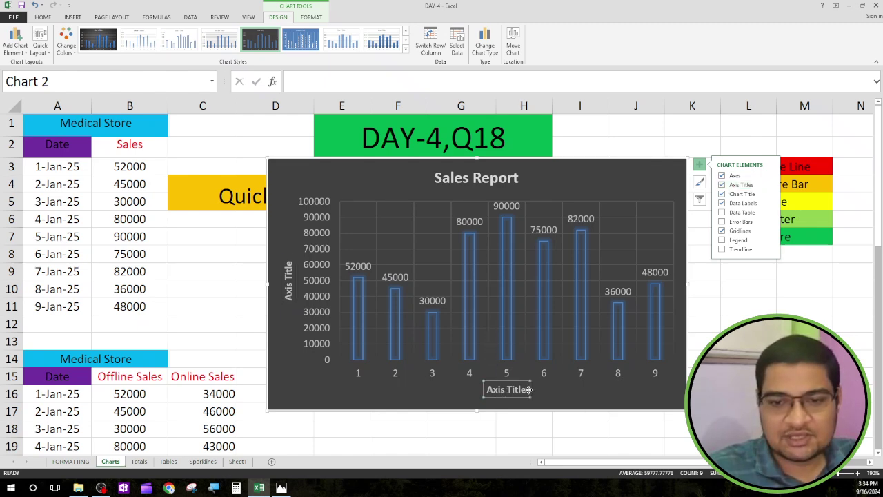
click(526, 390)
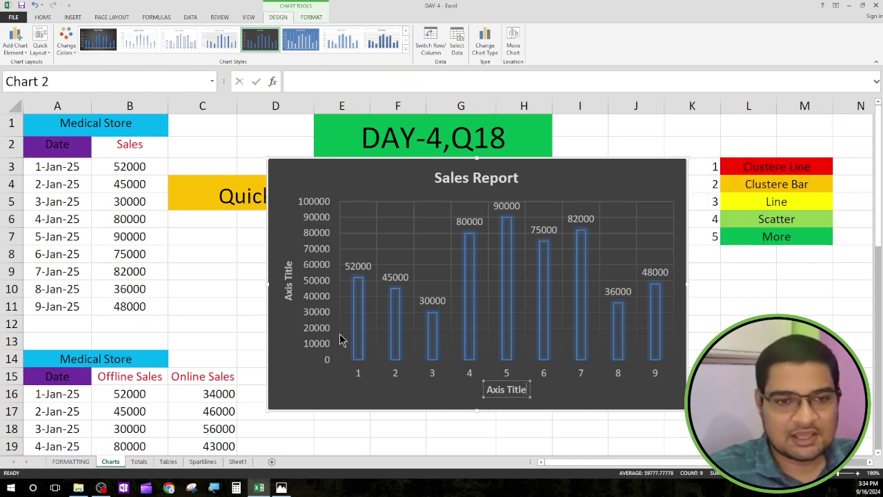
click(287, 280)
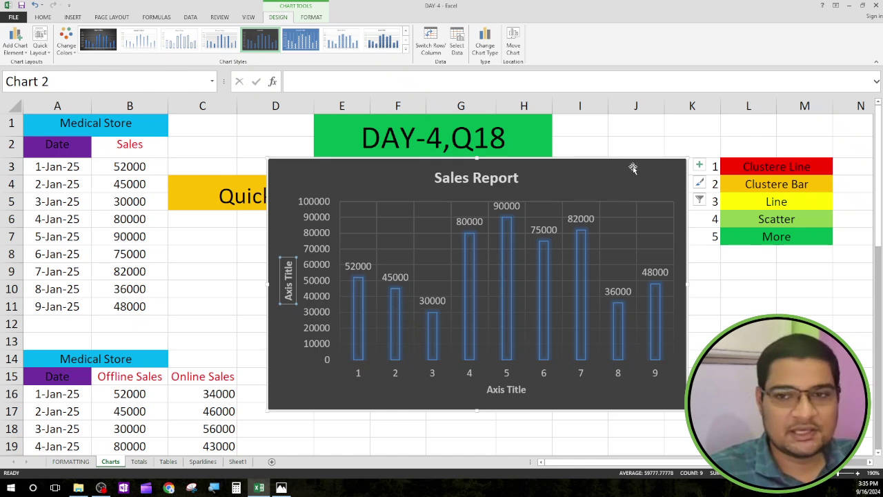
click(656, 179)
key(Delete)
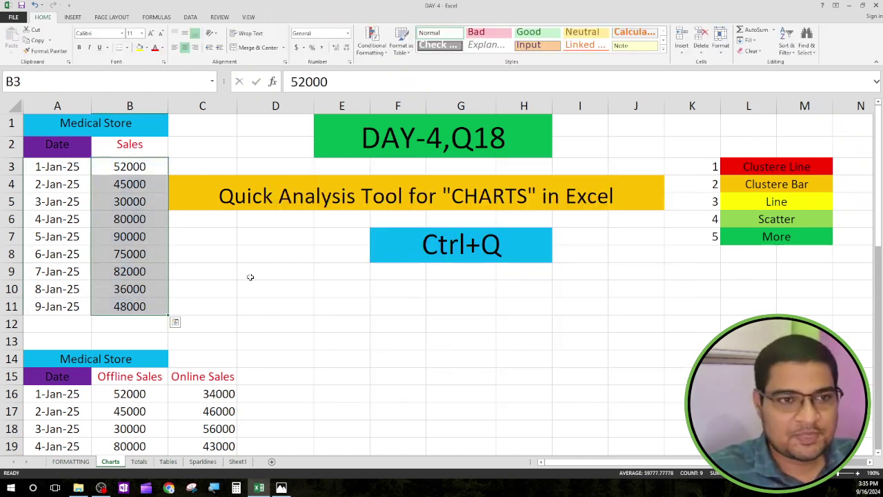
Step: Scroll to the second Medical Store table and point out its dates, Offline and Online Sales columns
scroll(252, 277, down, 1)
scroll(259, 276, down, 1)
scroll(276, 282, down, 2)
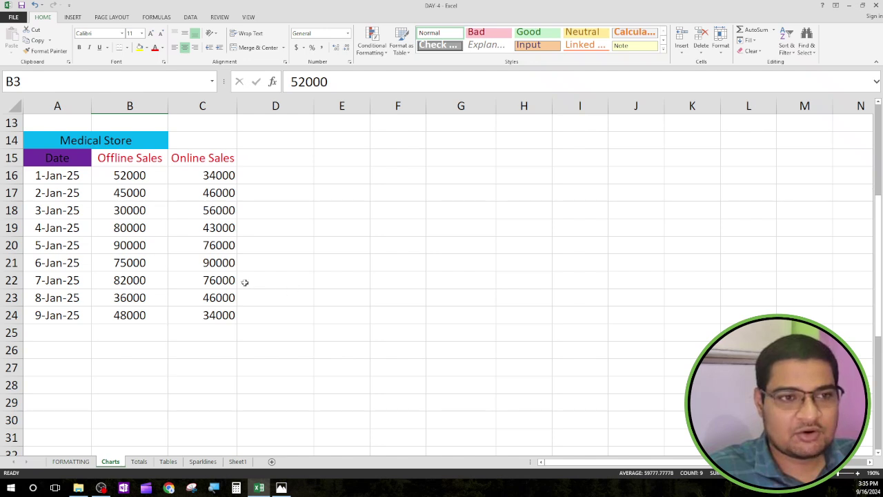
click(55, 140)
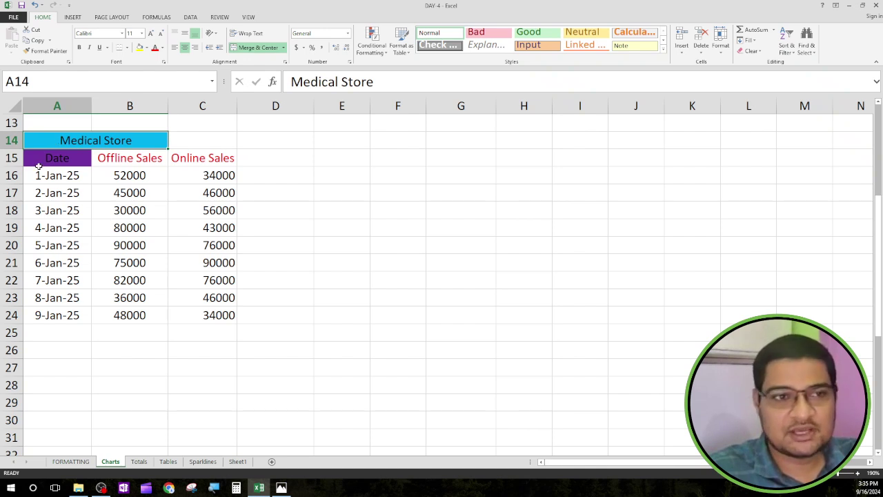
drag(40, 176, 51, 281)
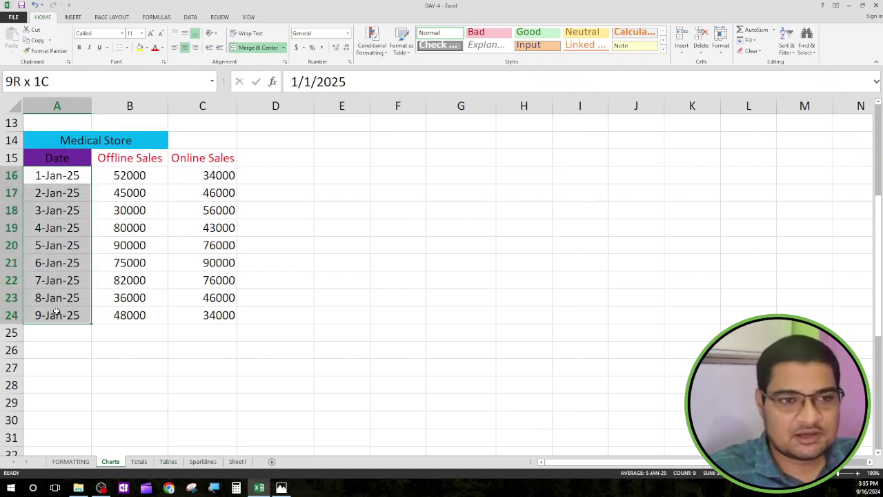
click(83, 368)
drag(141, 176, 134, 316)
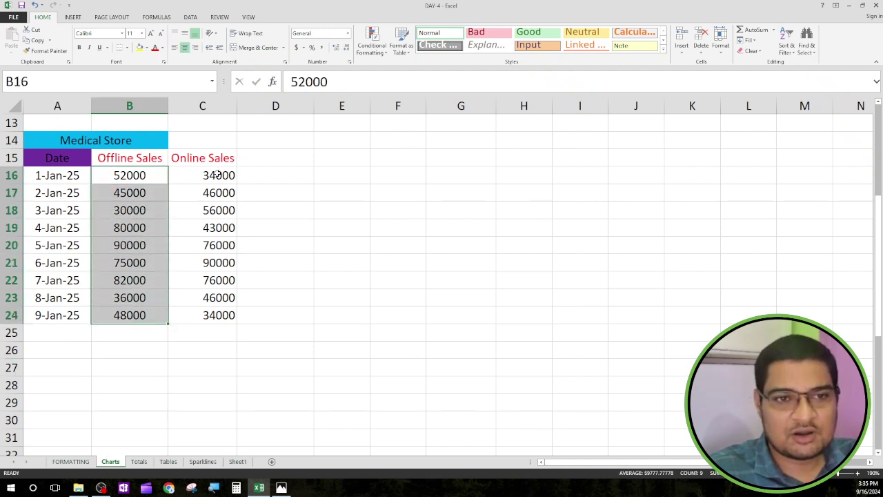
drag(217, 175, 214, 314)
click(397, 245)
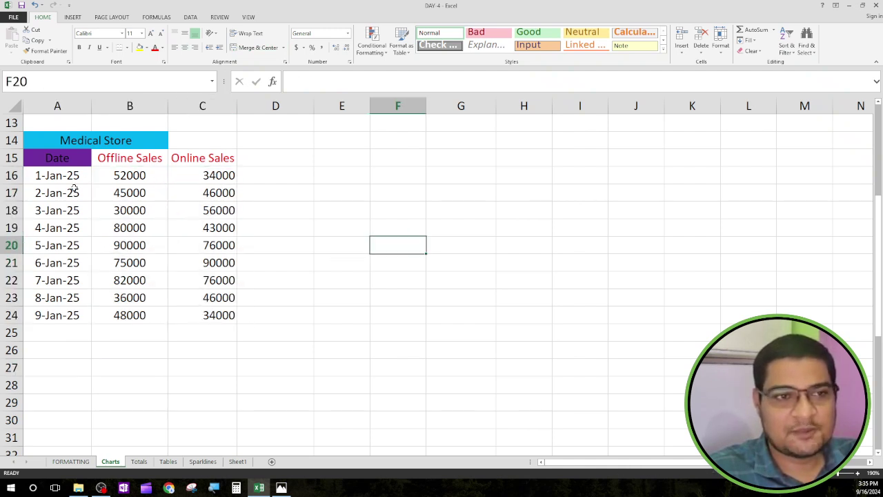
Step: Select A15:C24 and insert a Clustered Column chart via Quick Analysis
drag(42, 159, 215, 315)
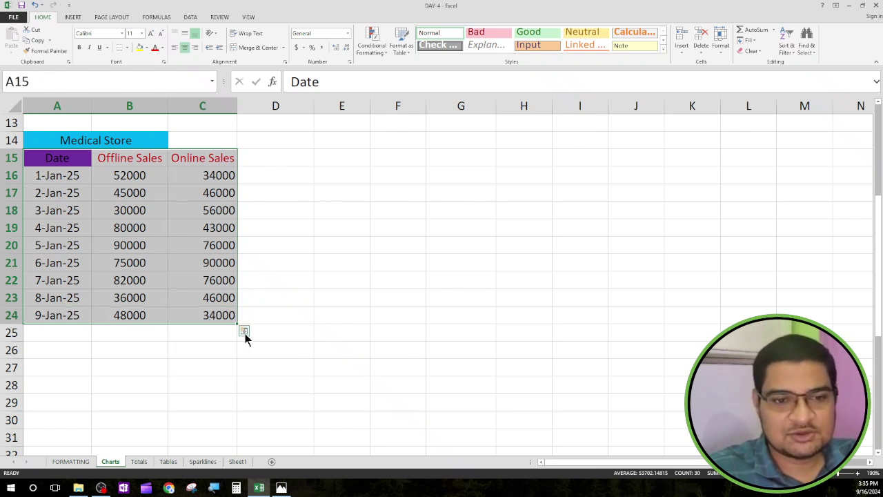
click(245, 332)
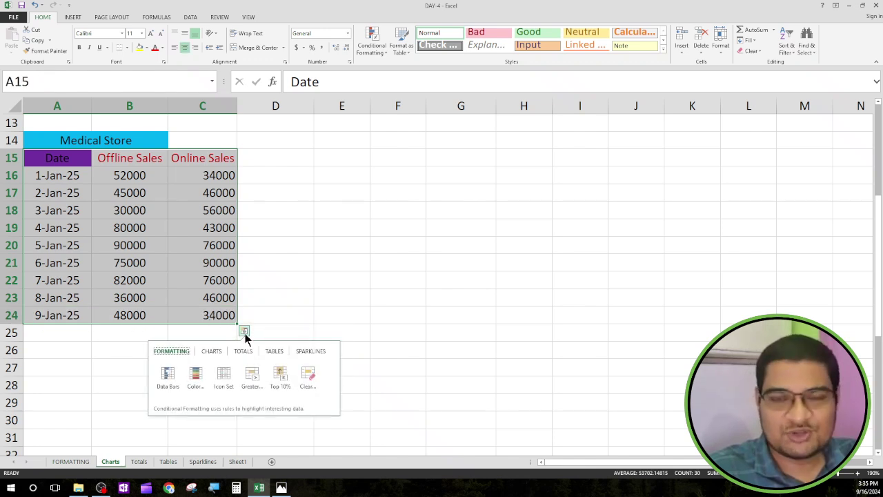
click(208, 351)
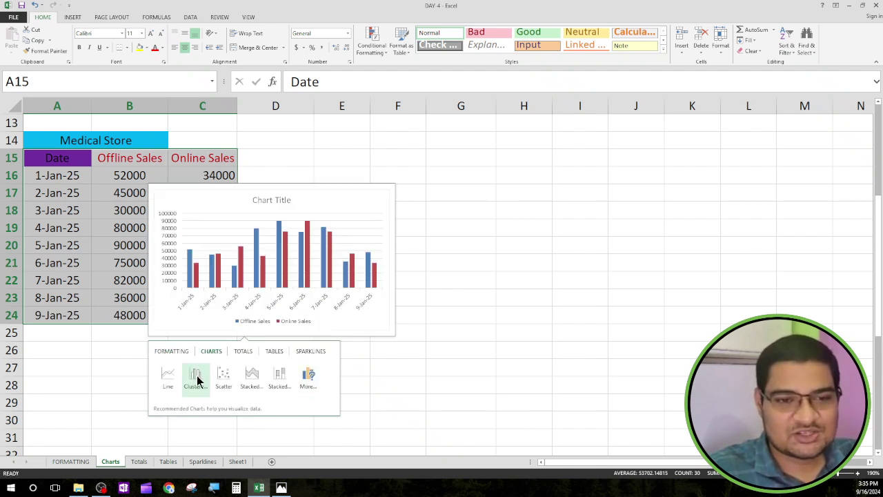
click(196, 379)
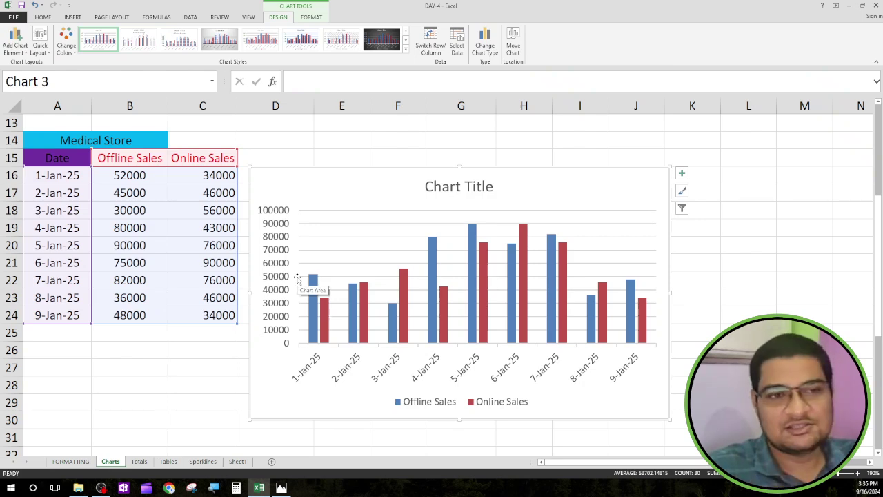
scroll(220, 276, up, 4)
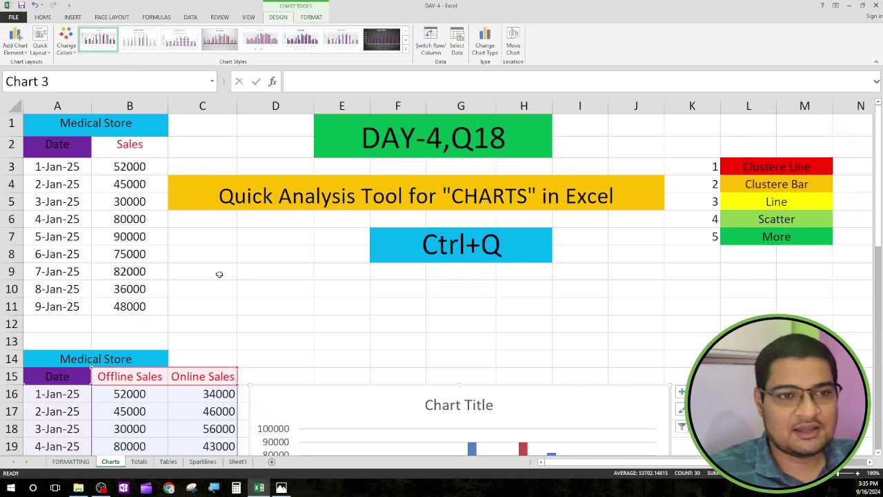
Step: Move the Offline versus Online Sales chart up beside the second table
click(102, 144)
scroll(135, 344, down, 2)
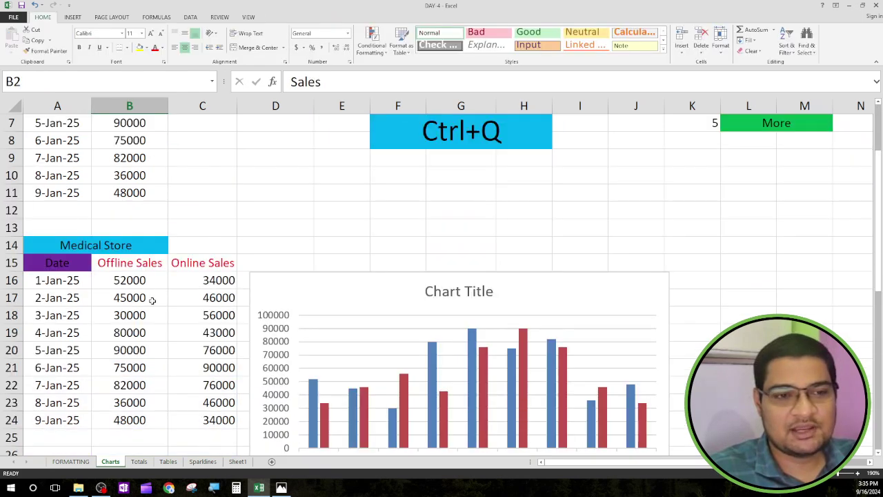
click(153, 268)
click(201, 268)
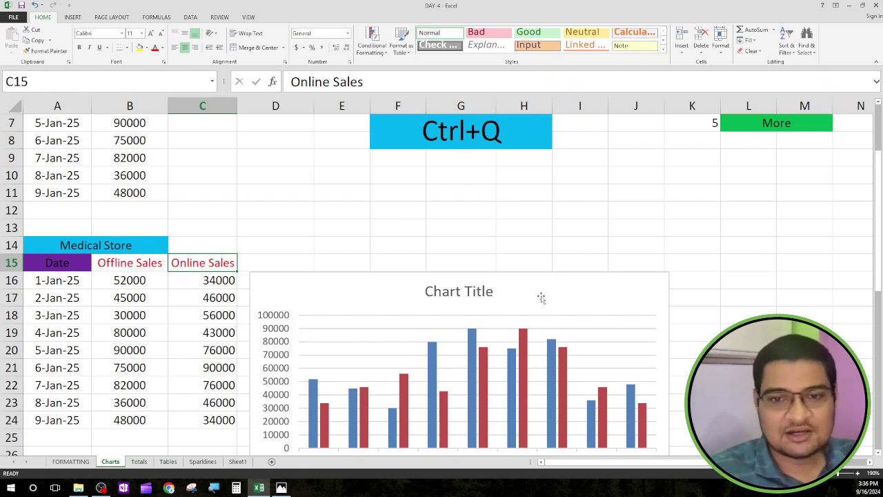
drag(542, 295, 534, 194)
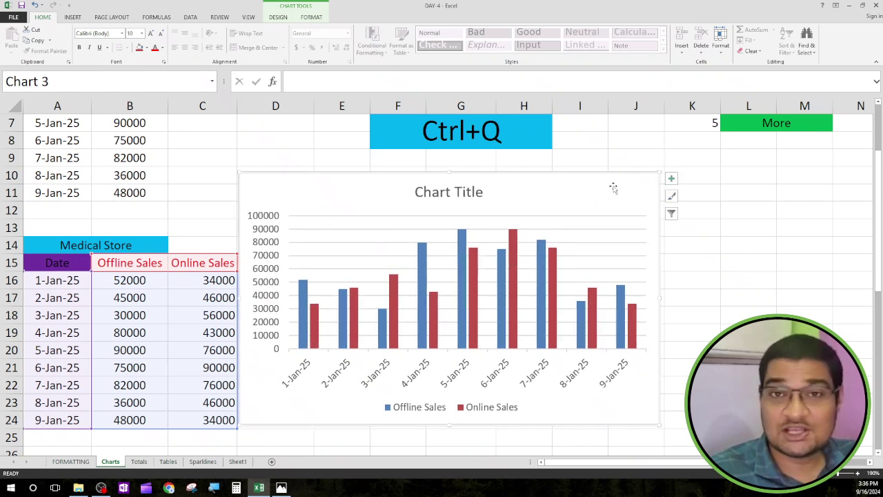
Step: Open the Format Chart Area pane for the chart, then close it
click(451, 191)
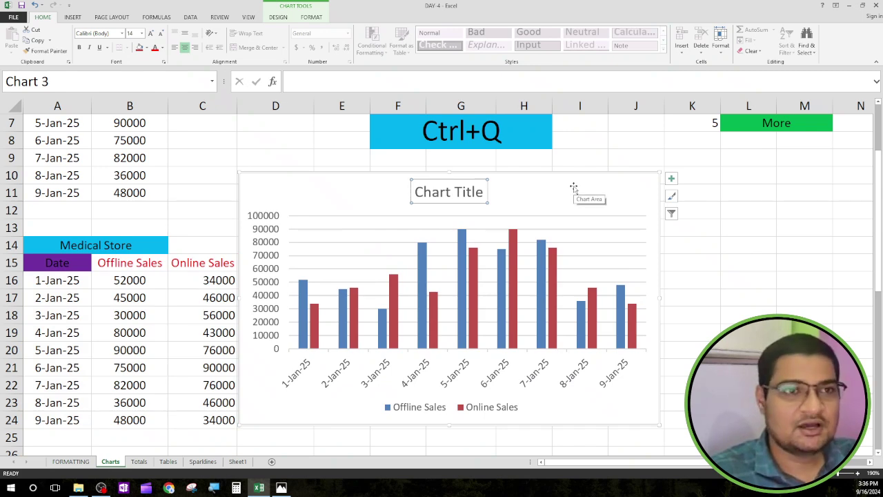
click(573, 188)
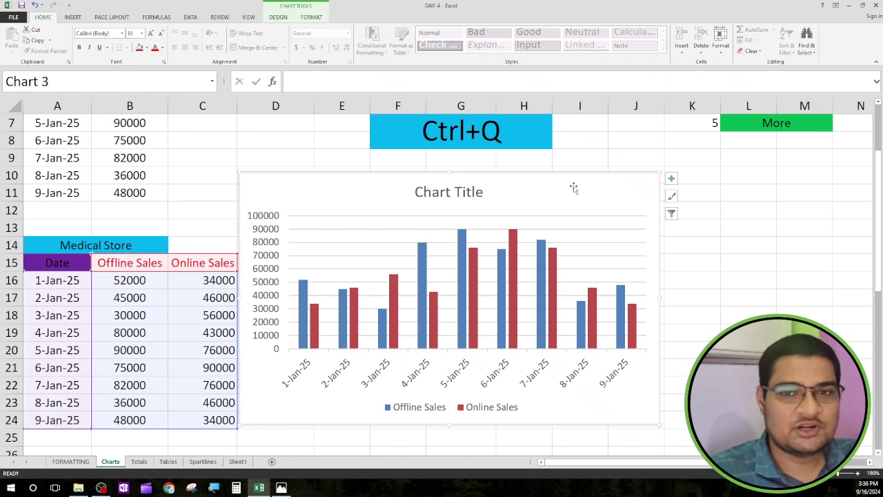
double_click(574, 187)
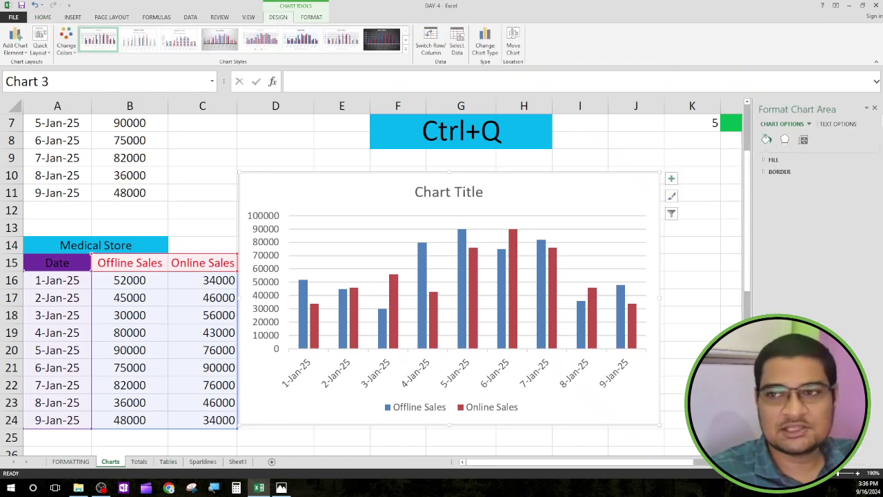
click(875, 108)
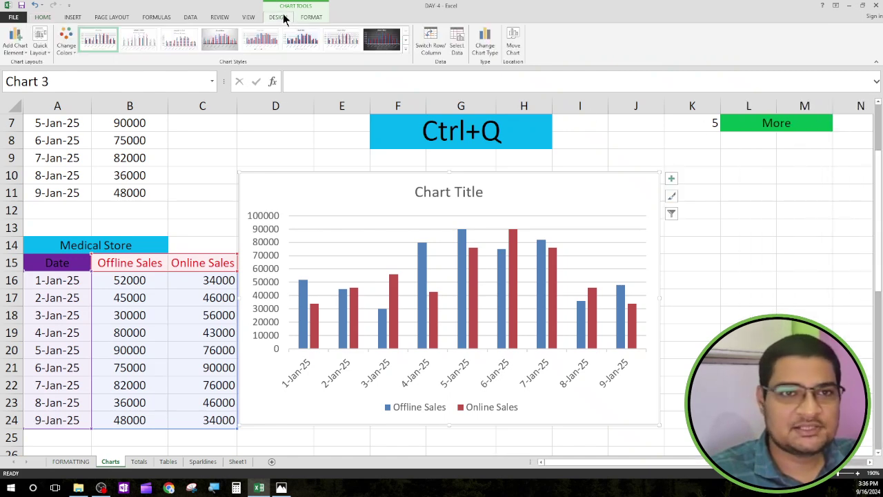
Step: Try Style 2, apply dark Style 8 with column value labels, and nudge the chart up-left
click(137, 43)
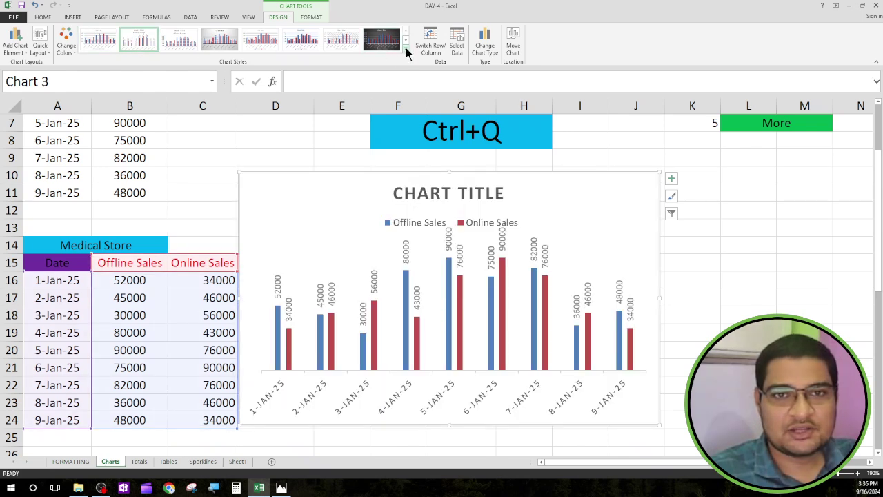
click(406, 47)
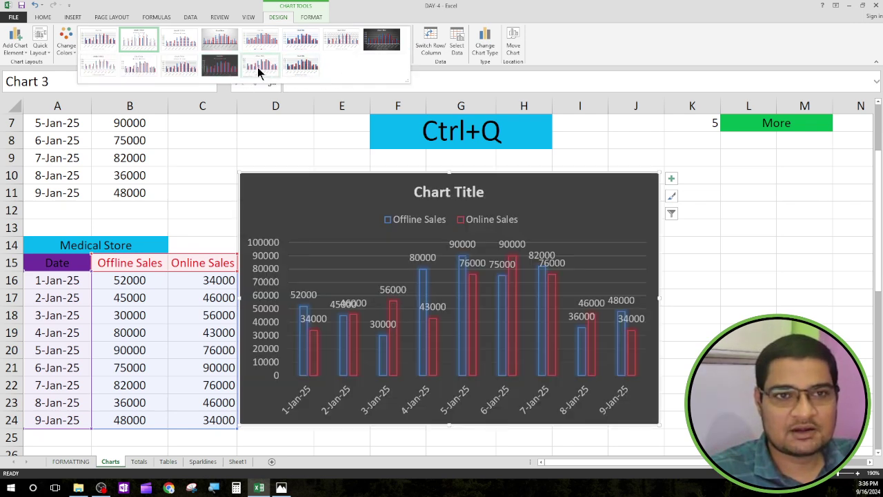
click(379, 48)
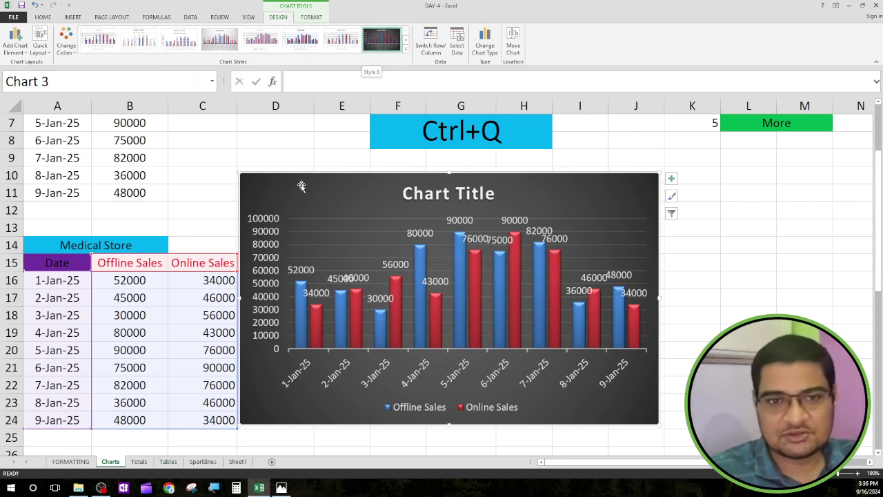
mouse_move(307, 187)
mouse_down()
mouse_move(295, 159)
mouse_move(306, 156)
mouse_up()
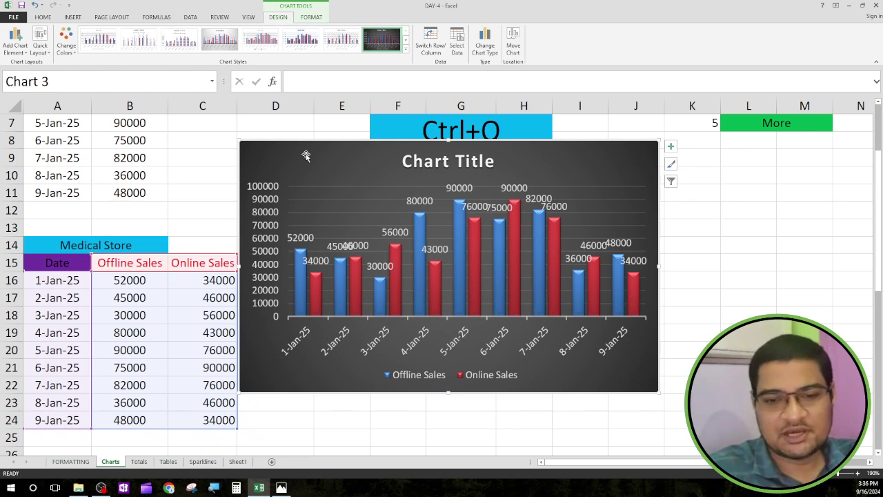
Step: Add placeholder titles to the horizontal and vertical axes
click(671, 147)
click(705, 167)
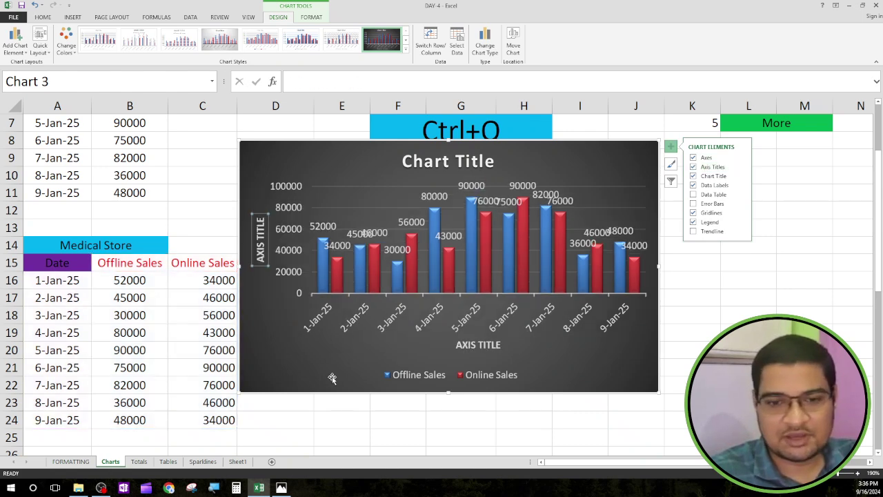
click(487, 348)
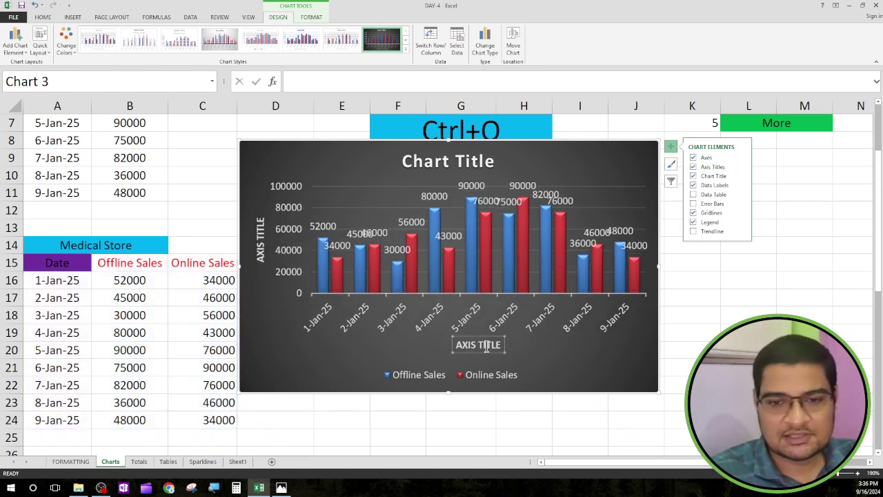
click(263, 237)
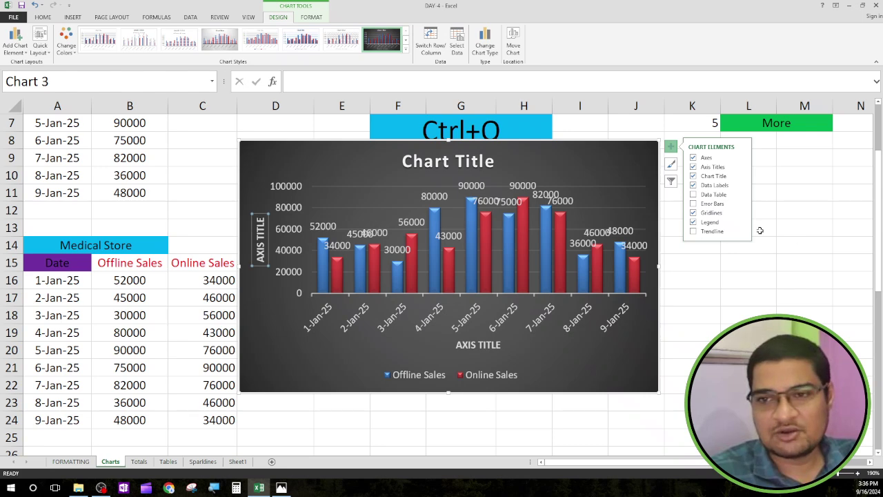
Step: Hide and restore the chart title, shift it slightly right, and move the chart left
click(706, 177)
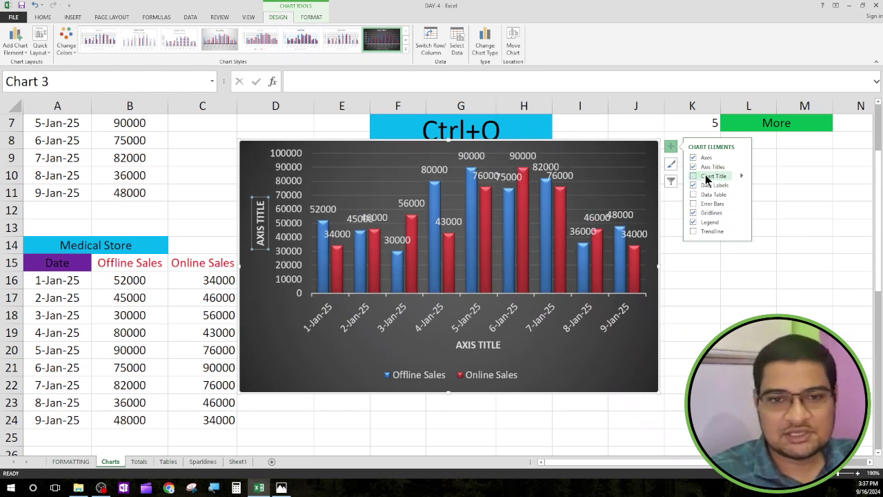
click(694, 176)
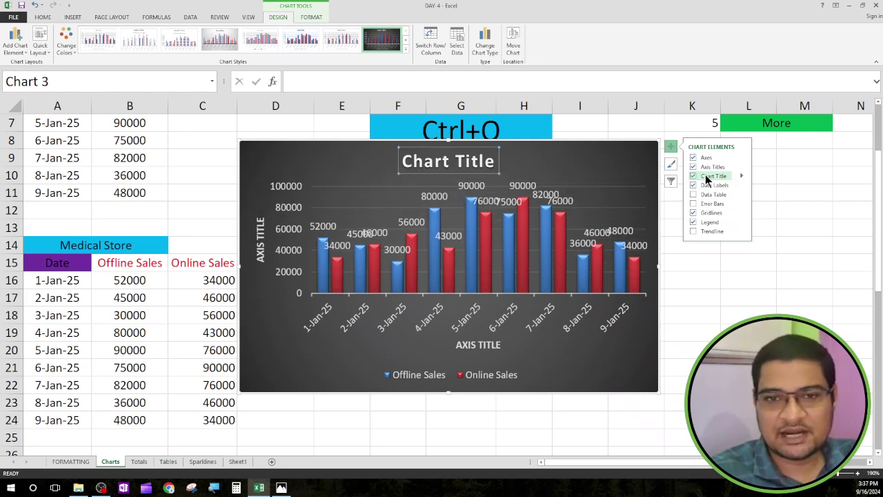
click(471, 169)
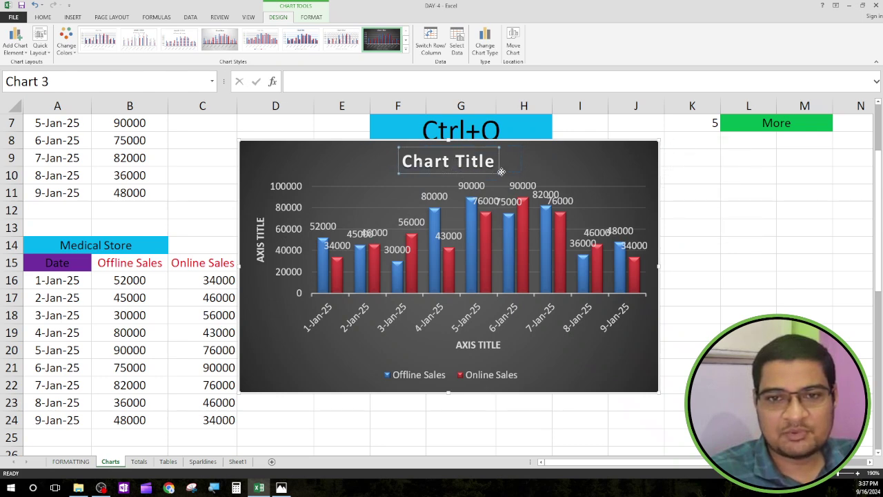
drag(502, 171, 505, 172)
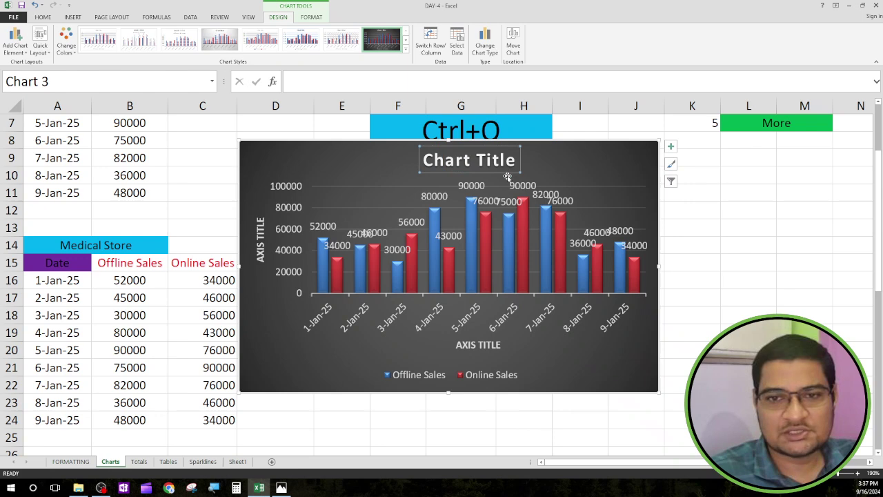
drag(506, 174, 482, 174)
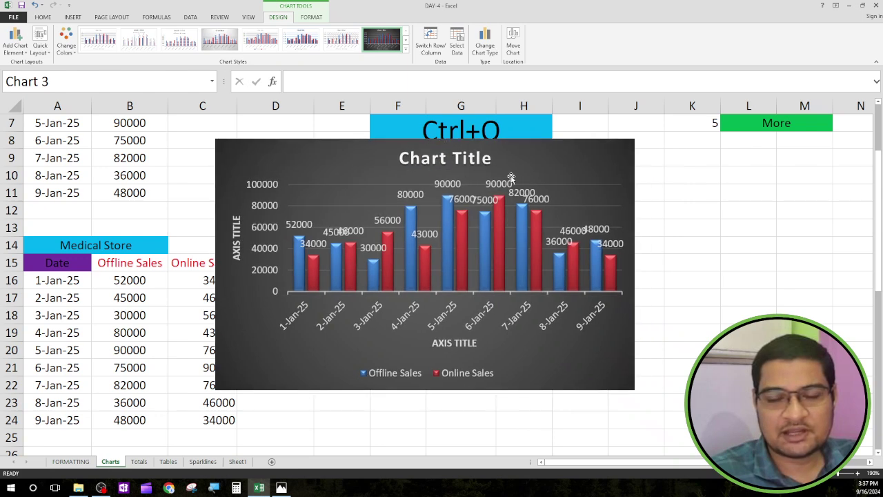
Step: Turn off Data Labels so no column of the sales chart shows its value
click(511, 177)
click(647, 144)
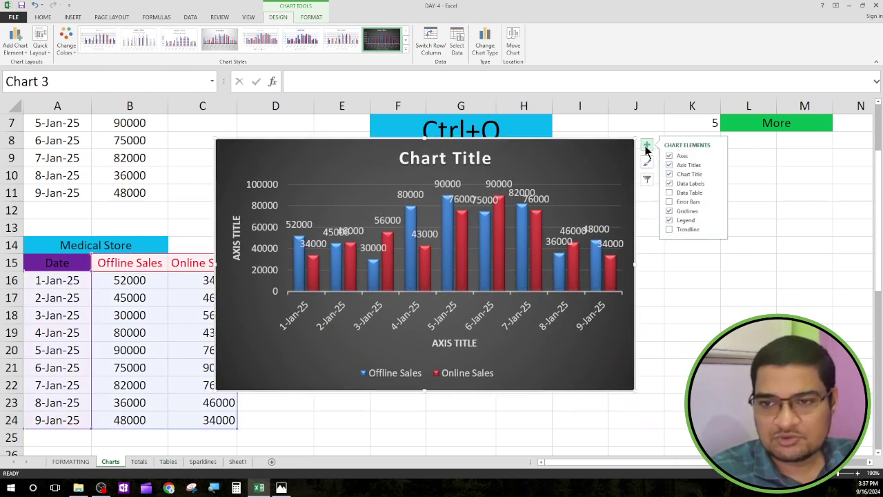
click(676, 182)
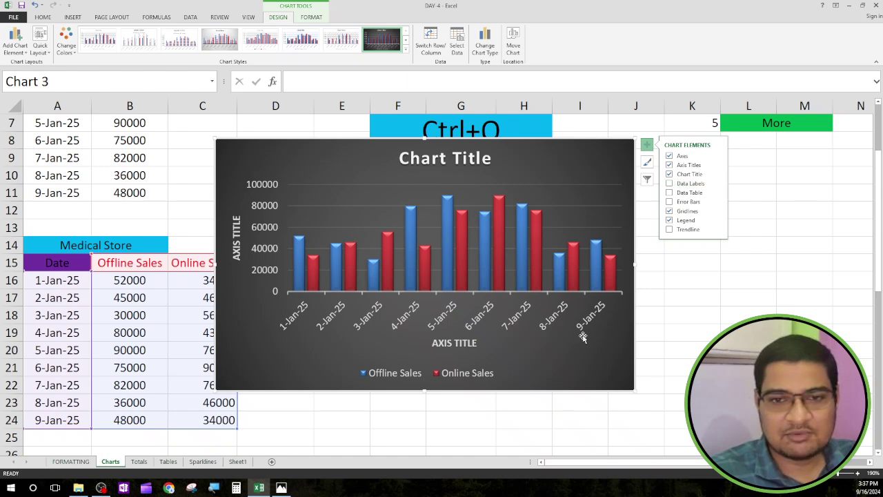
Step: Drag the chart further right, then select the 1-Jan-25 Offline Sales column on its own
click(301, 258)
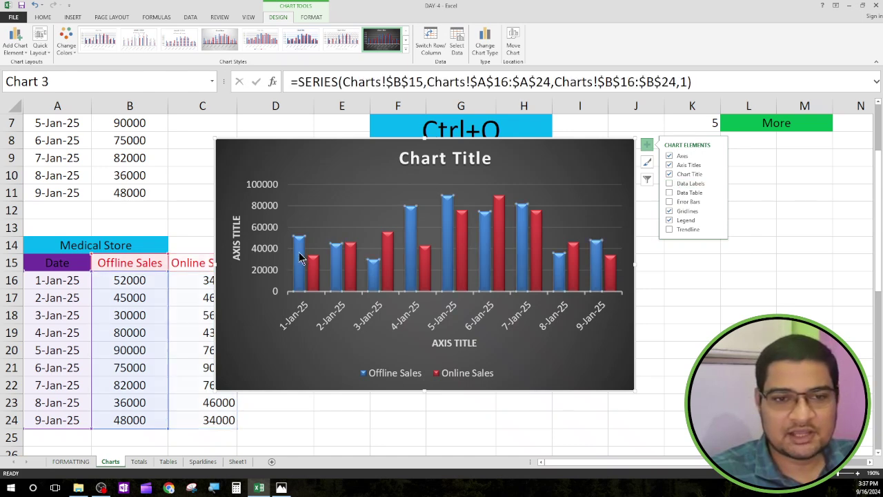
click(298, 257)
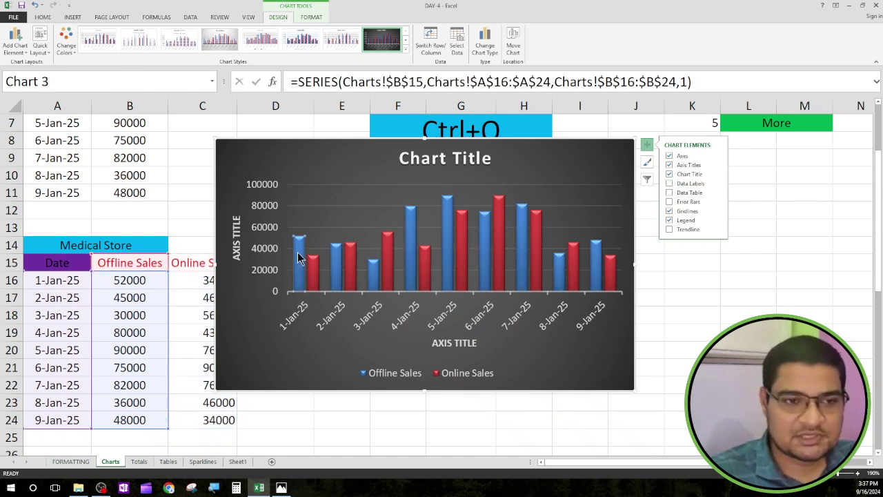
drag(347, 151, 459, 155)
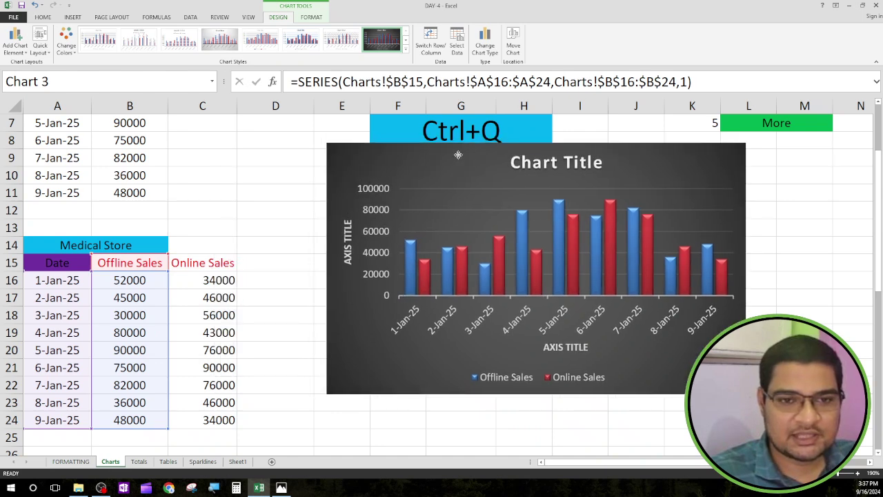
click(412, 272)
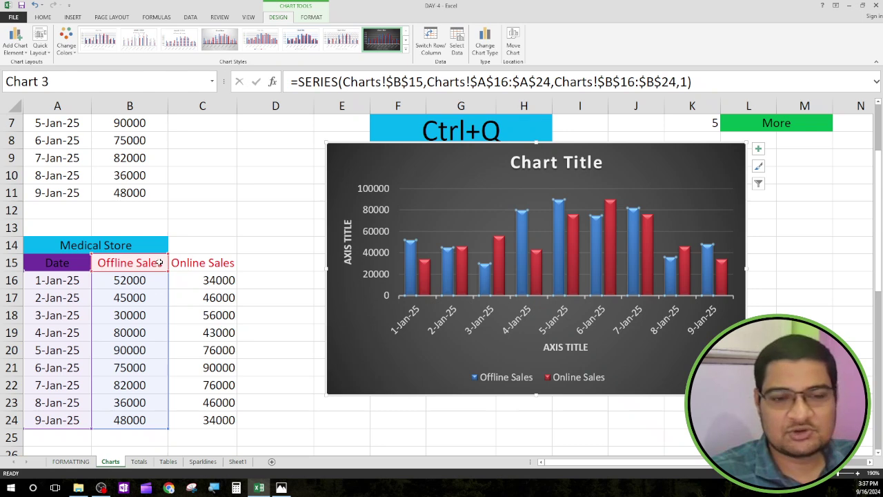
click(412, 264)
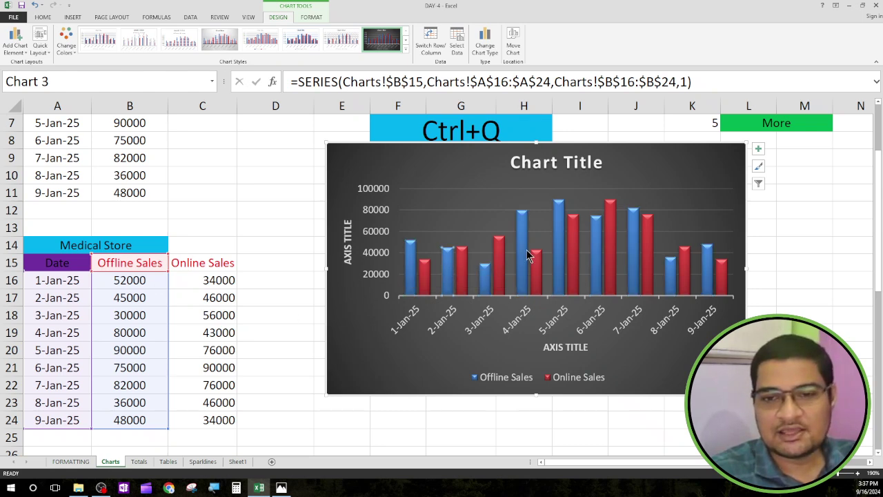
click(526, 253)
click(412, 262)
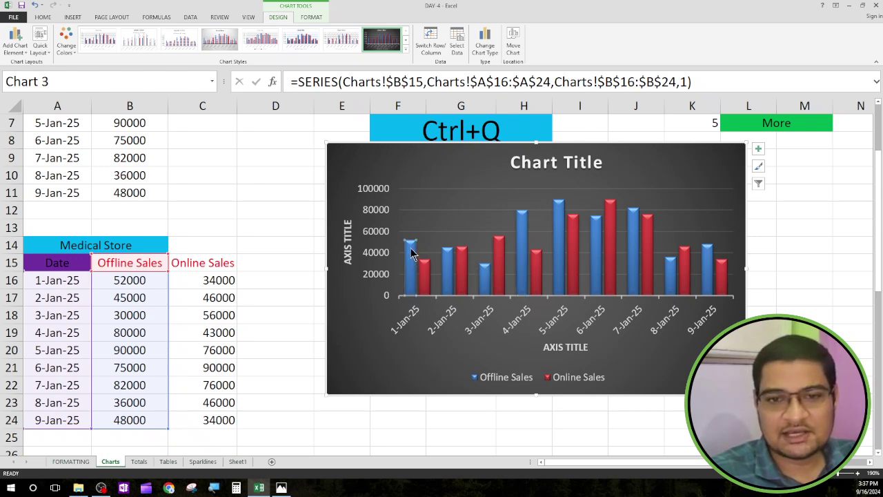
Step: Label the 1-Jan-25 Offline Sales column with 52000 and every Online Sales column with its value
click(759, 149)
click(791, 190)
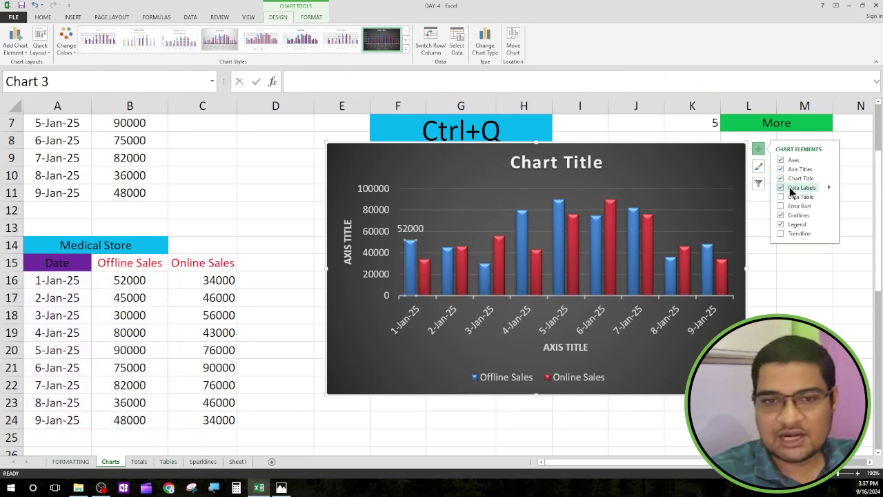
click(425, 278)
click(426, 277)
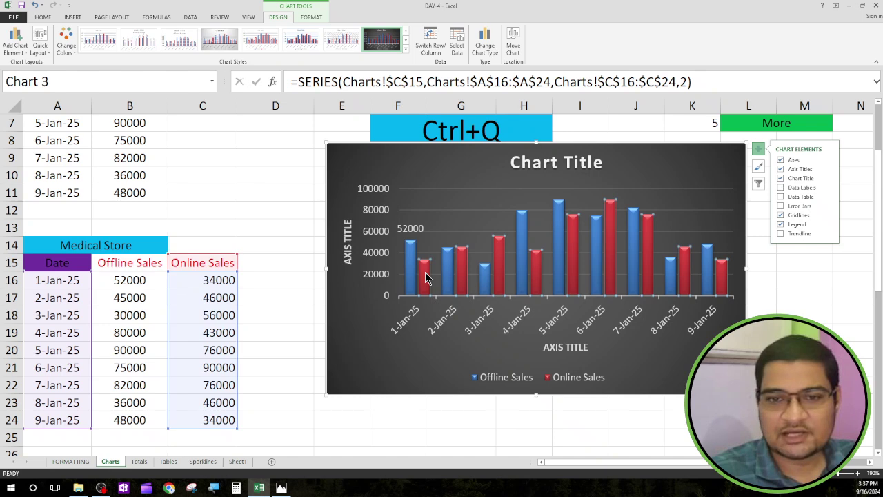
click(795, 185)
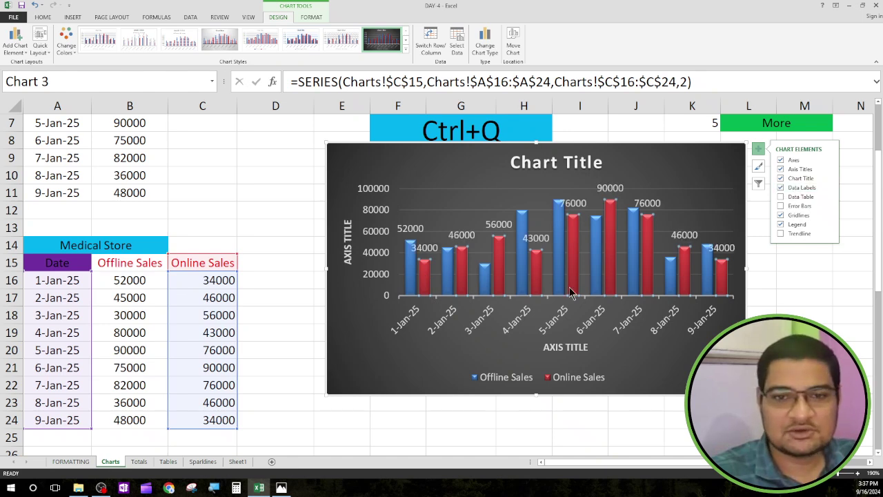
click(412, 285)
click(411, 271)
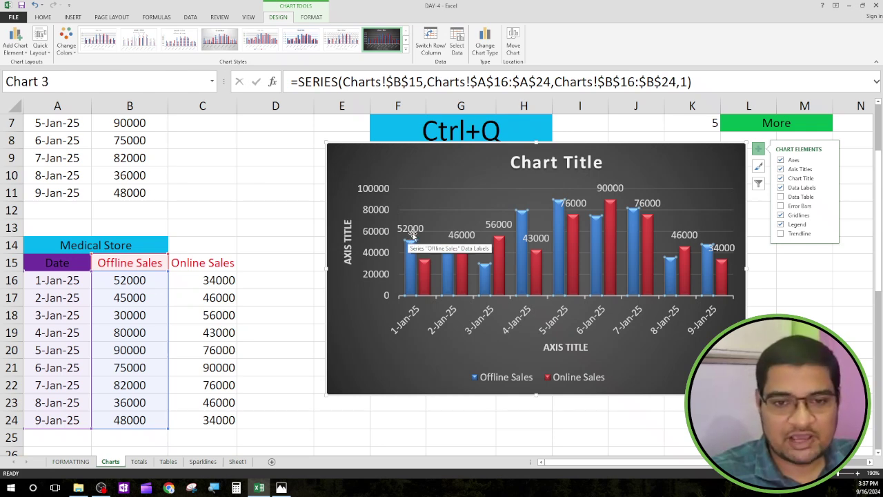
click(424, 281)
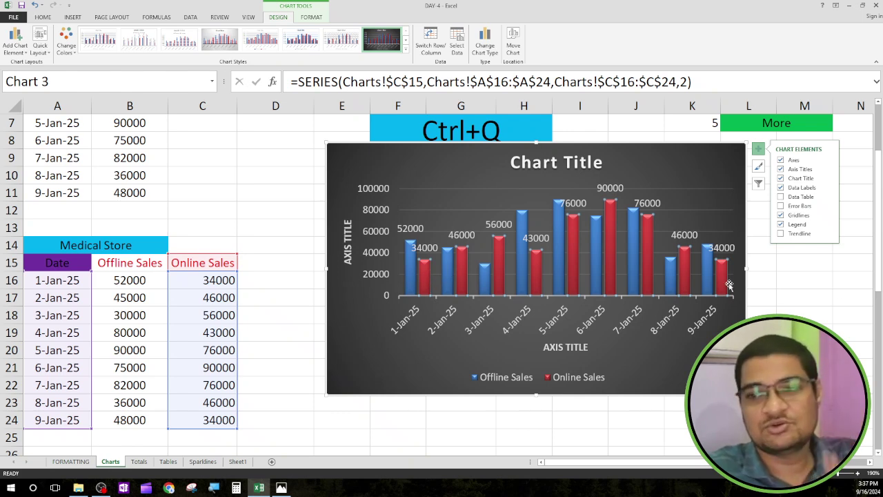
click(846, 290)
Step: Move the dark Offline versus Online Sales column chart into full view, then delete it
drag(646, 154, 629, 189)
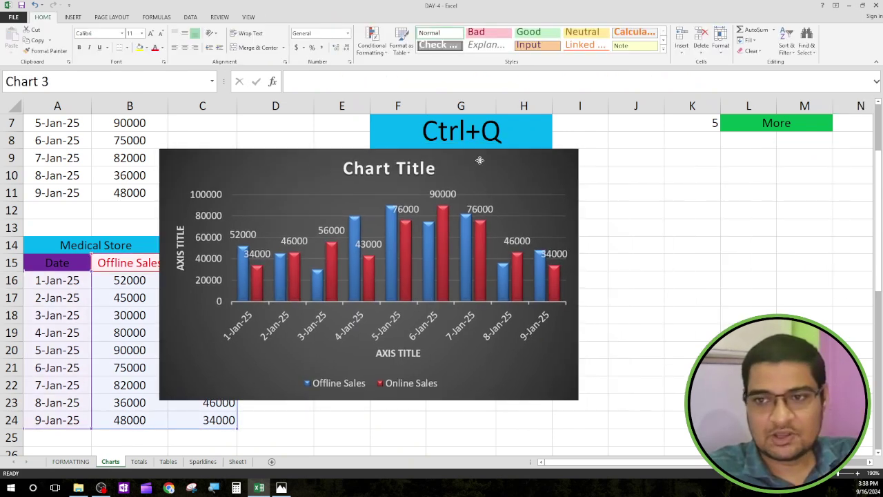
scroll(629, 189, up, 2)
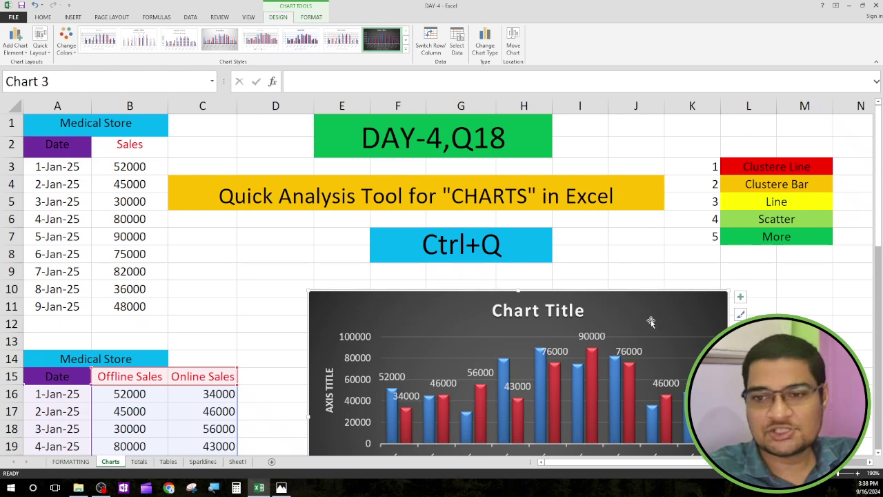
drag(651, 322, 616, 181)
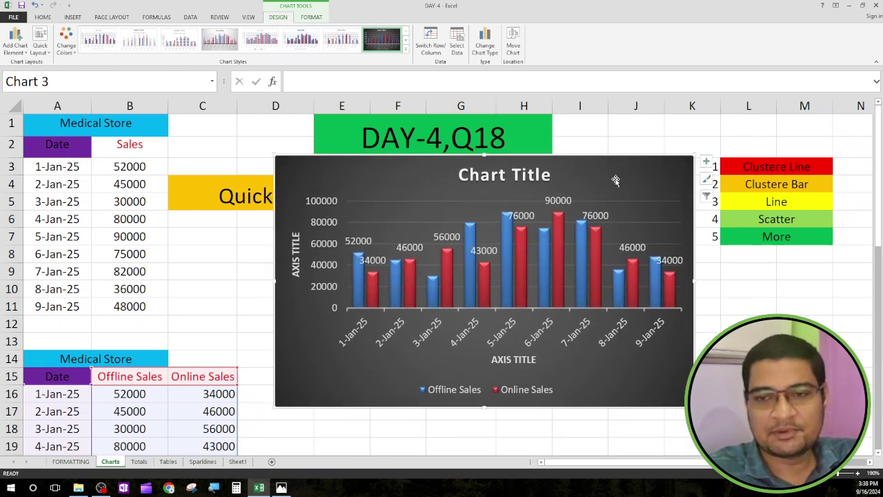
scroll(413, 199, down, 2)
scroll(421, 228, up, 2)
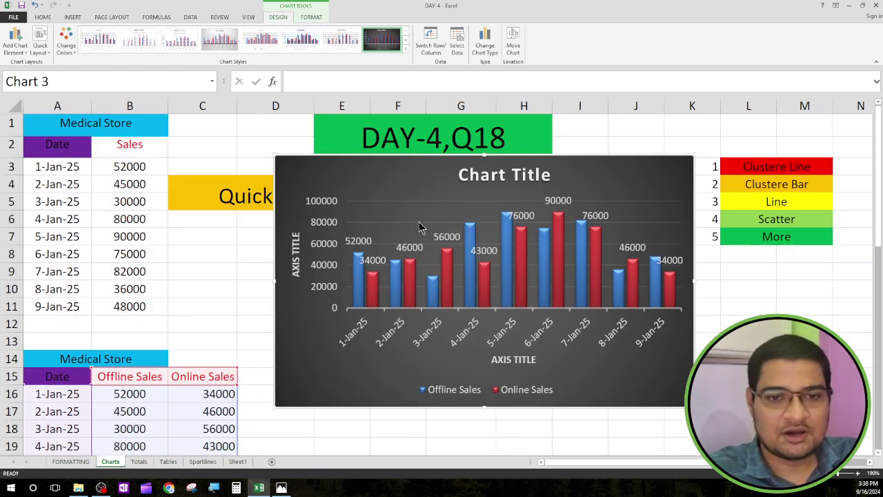
scroll(414, 230, down, 3)
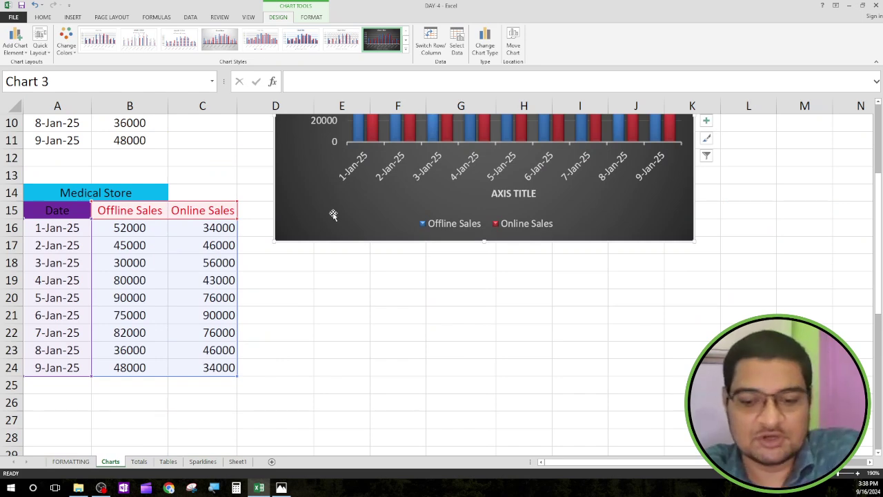
key(Delete)
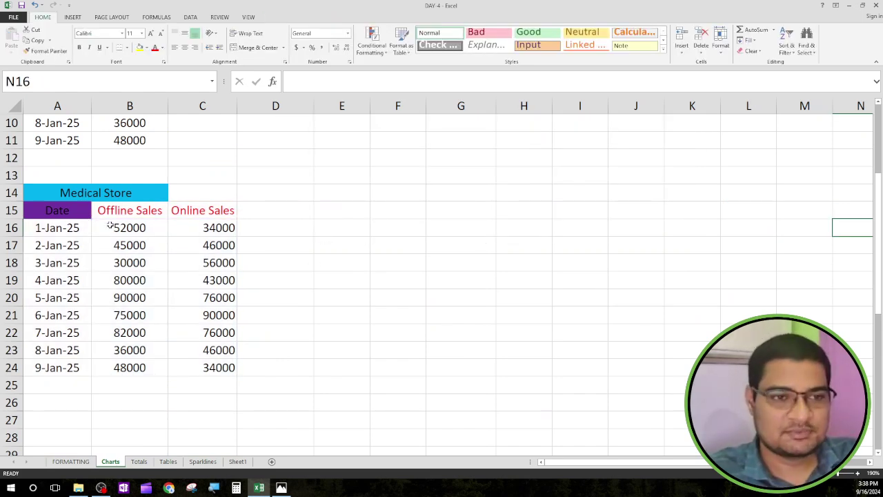
Step: Select the Medical Store table A15:C24 and show its Quick Analysis chart suggestions
drag(68, 210, 213, 367)
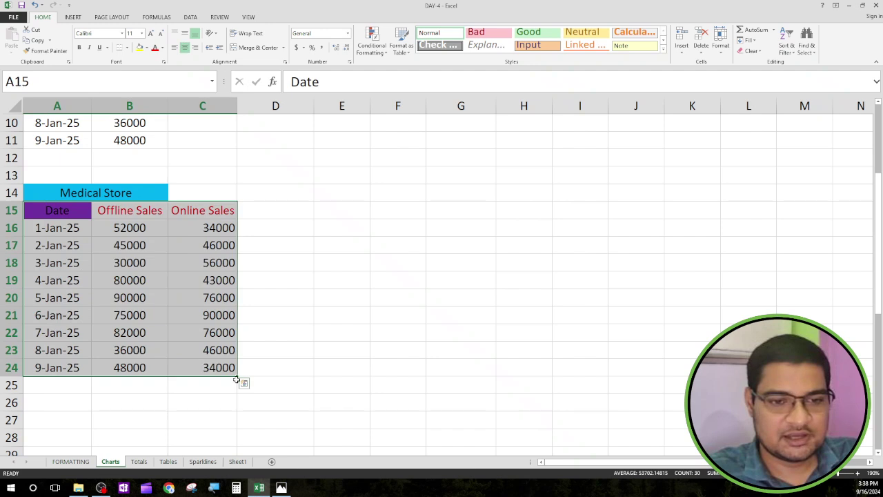
click(245, 384)
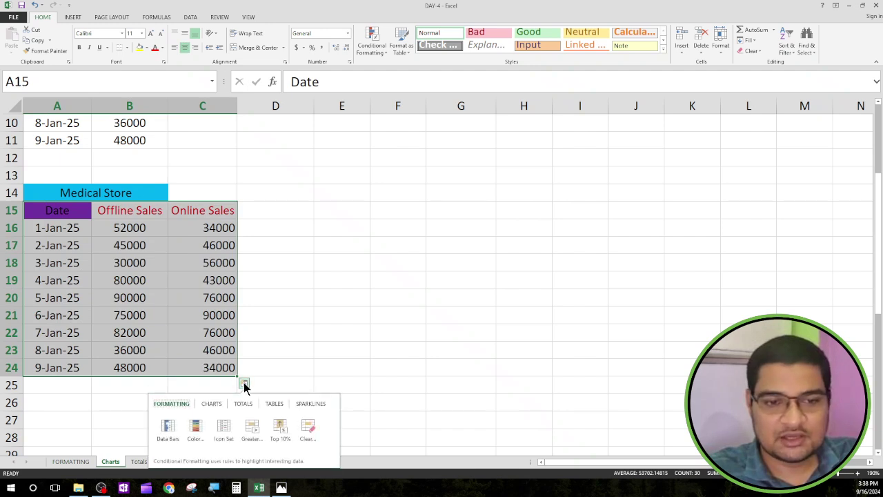
click(214, 403)
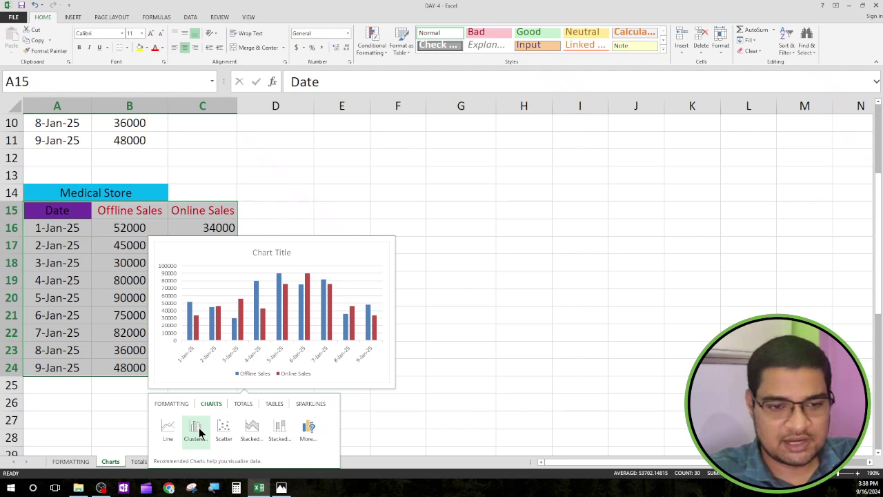
Step: Insert a 3-D Pie chart of the Medical Store data from All Charts > Pie
click(310, 429)
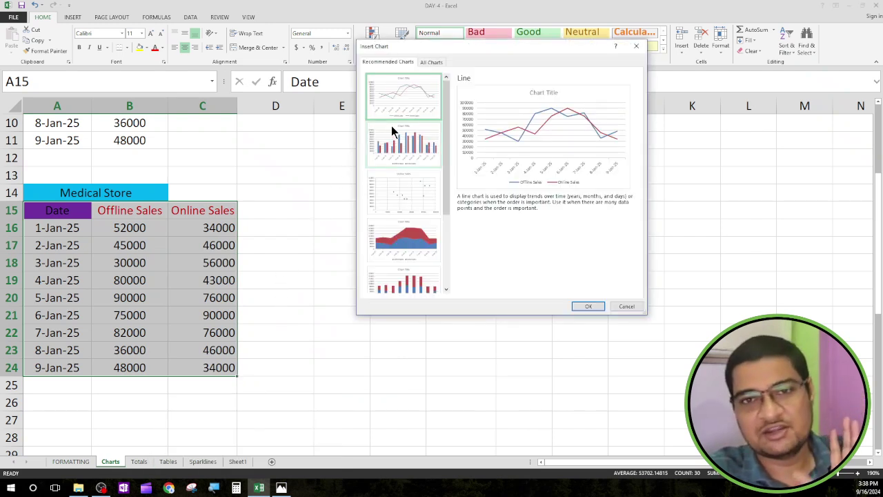
click(429, 63)
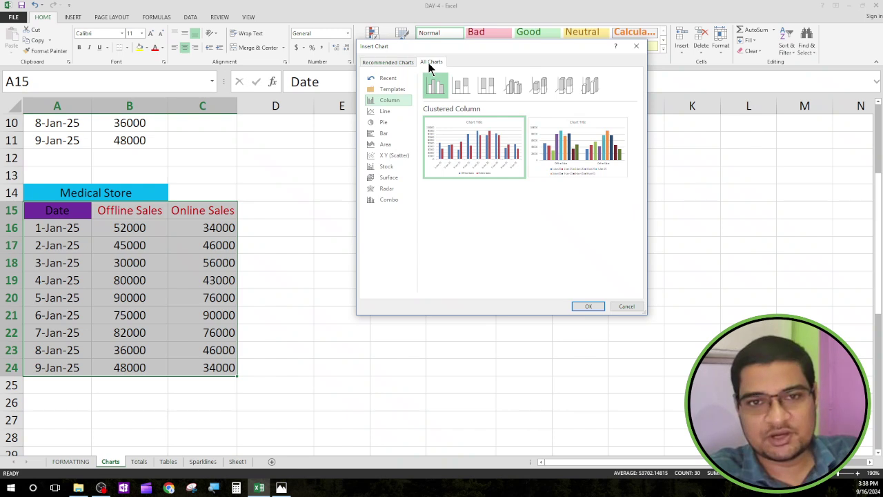
click(391, 112)
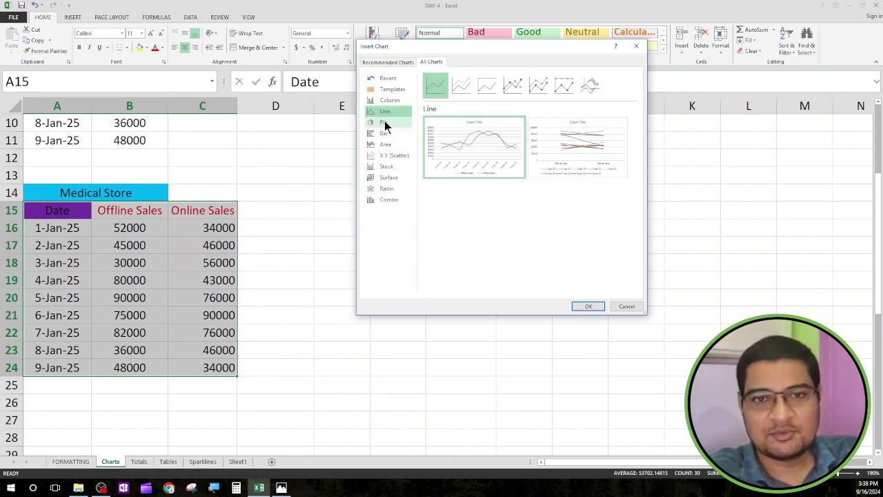
click(385, 121)
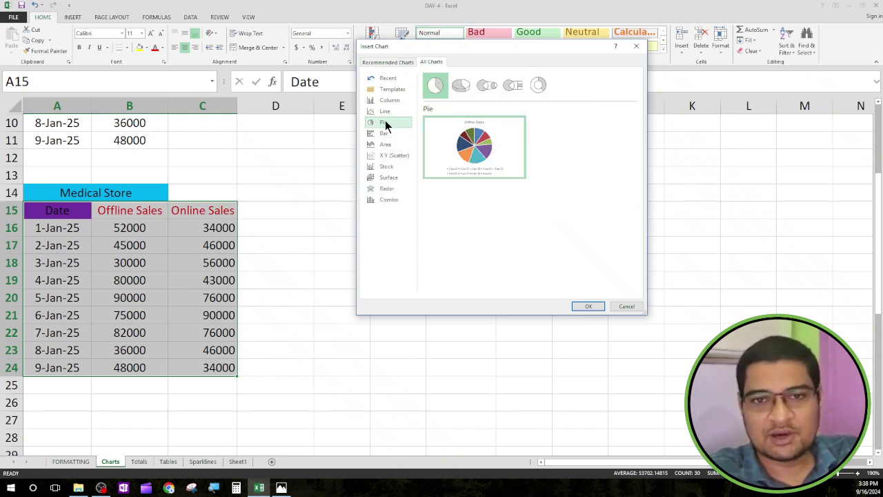
click(461, 87)
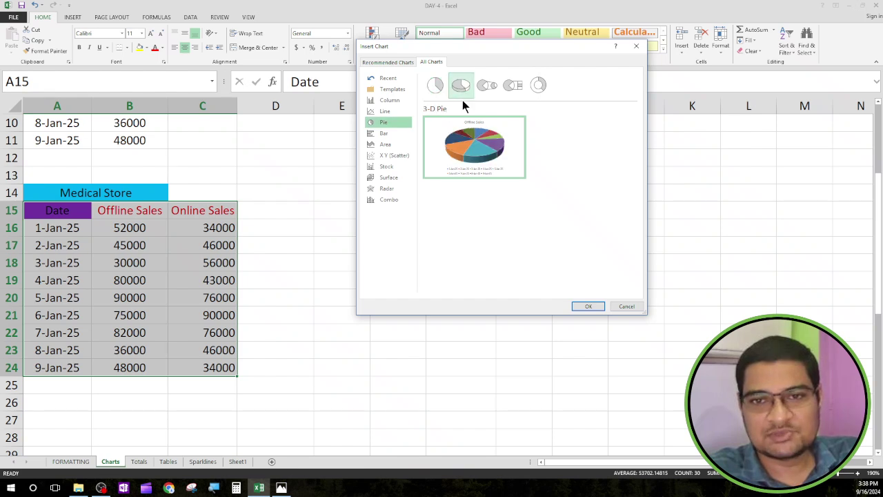
click(589, 306)
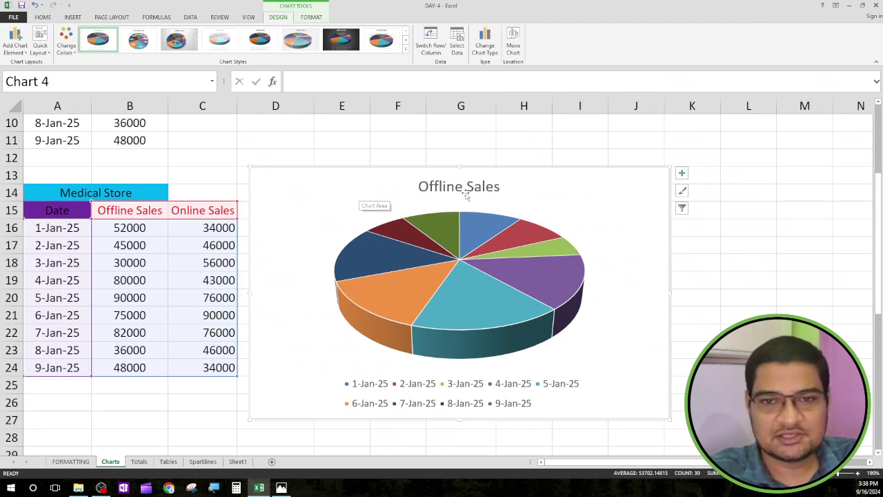
Step: Apply the third Chart Style so each date slice shows its percentage and the legend is replaced
click(465, 193)
click(542, 191)
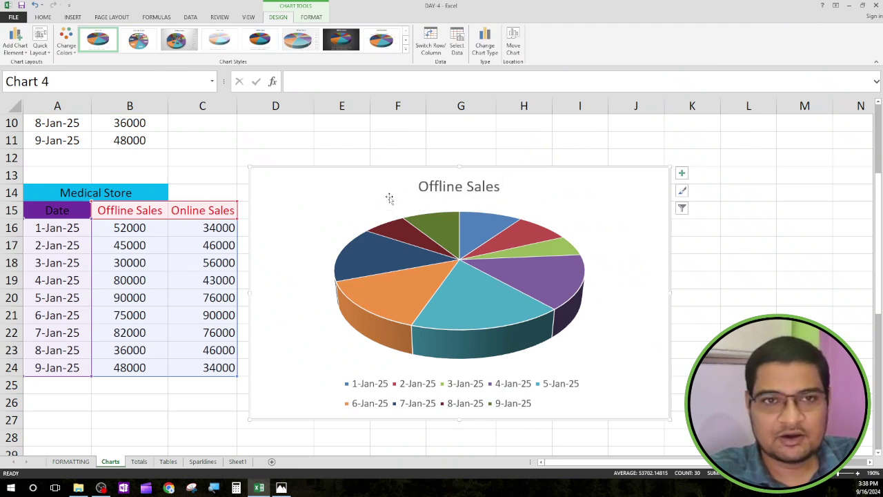
click(149, 47)
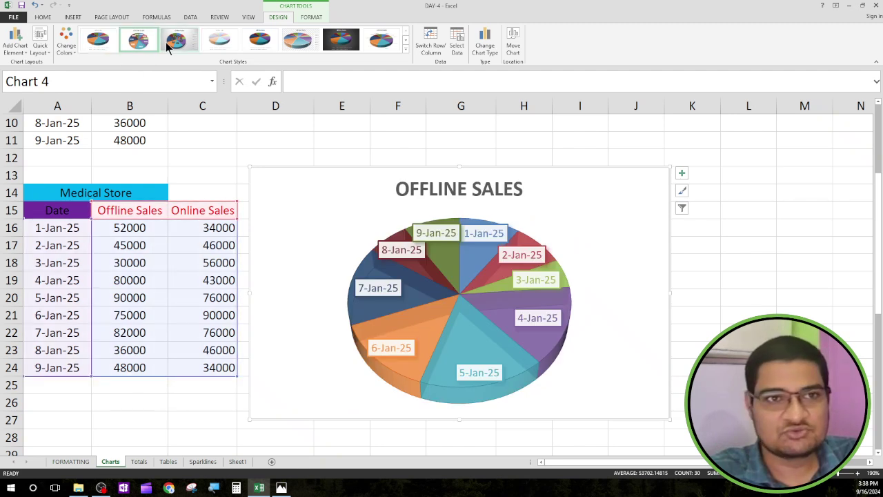
click(178, 41)
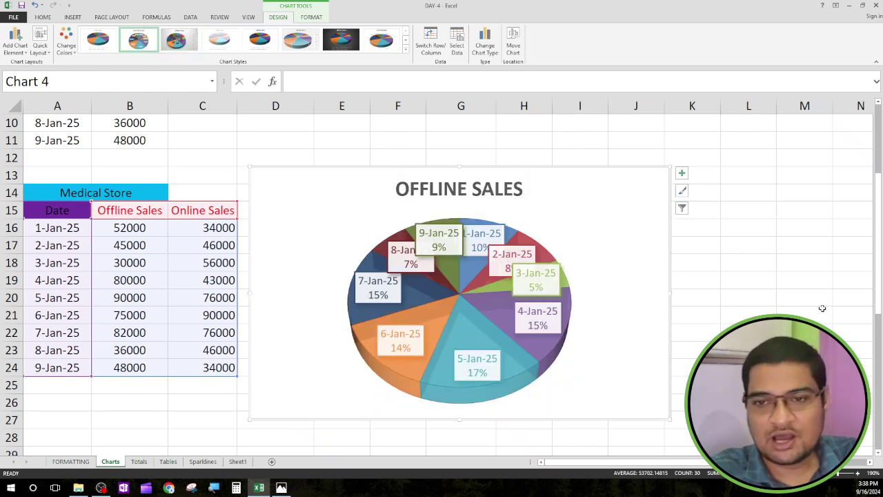
click(808, 290)
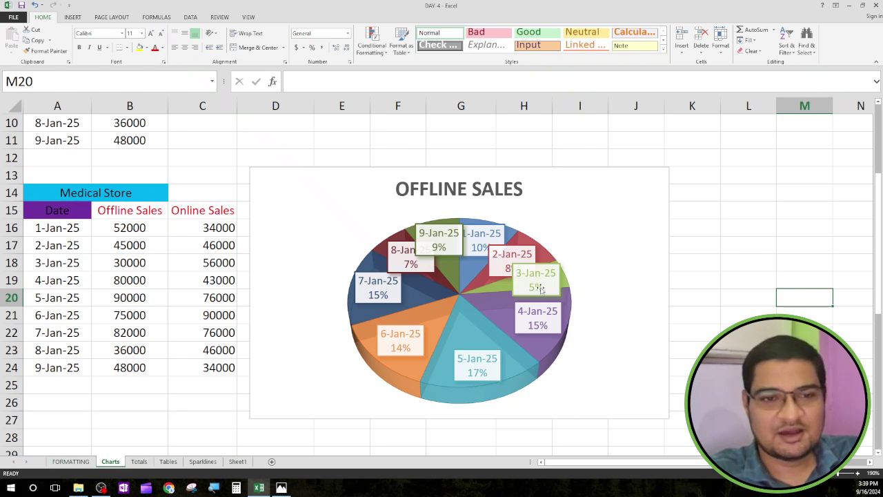
Step: Delete the pie and insert a Clustered Bar chart of B16:C24 via Quick Analysis
click(631, 187)
key(Delete)
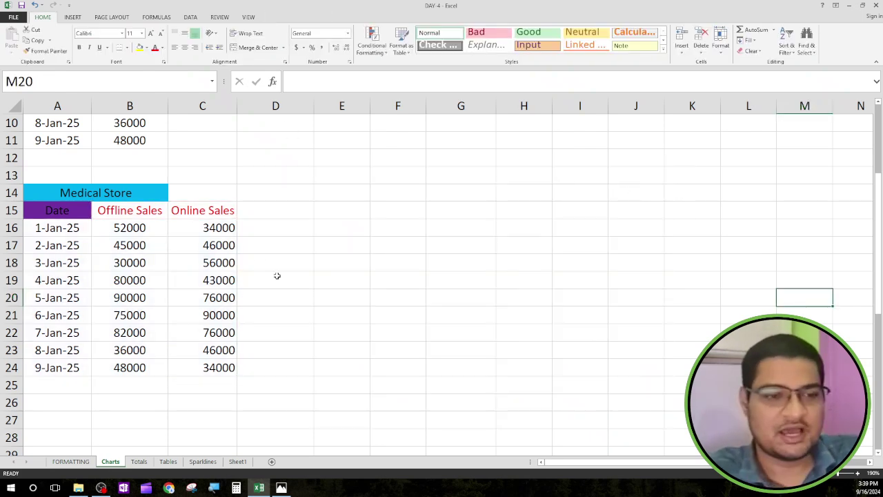
drag(130, 232, 227, 369)
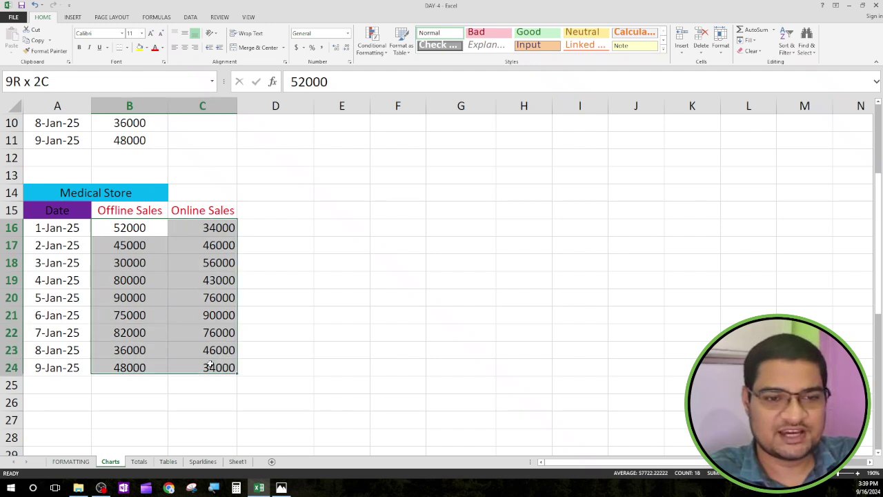
click(245, 385)
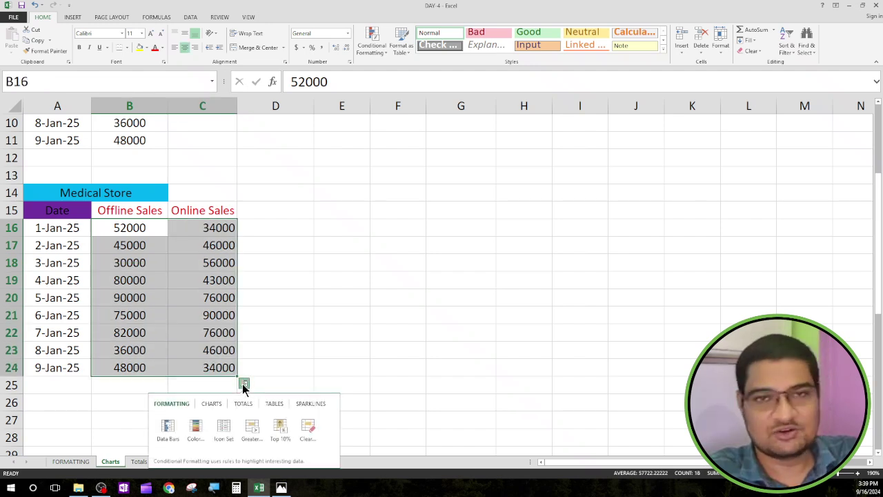
click(213, 404)
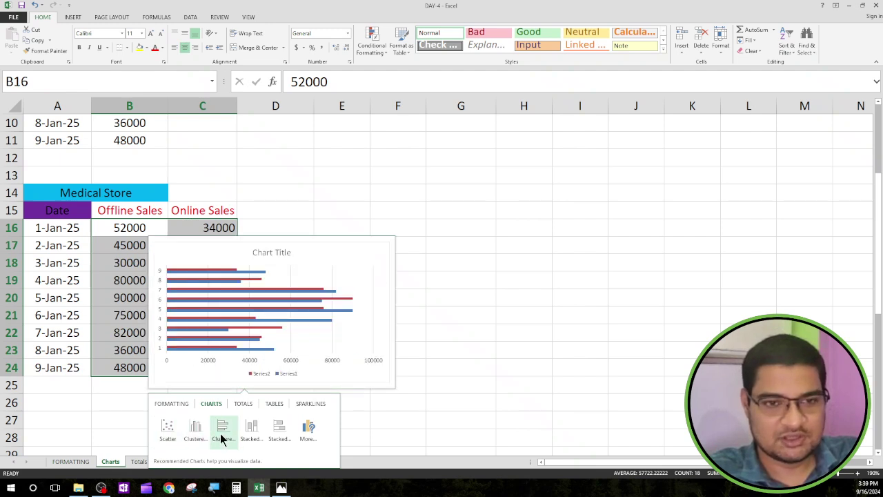
click(220, 433)
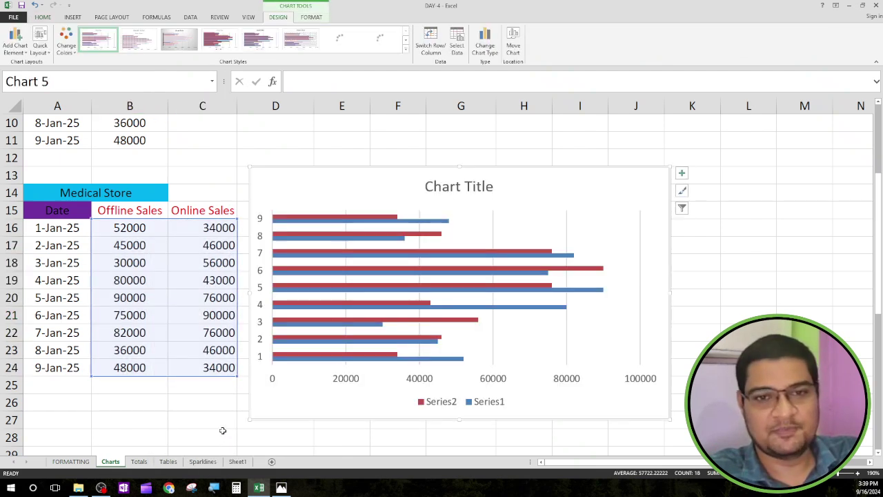
Step: Move the bar chart up slightly left and apply a dark chart style
drag(527, 187, 518, 162)
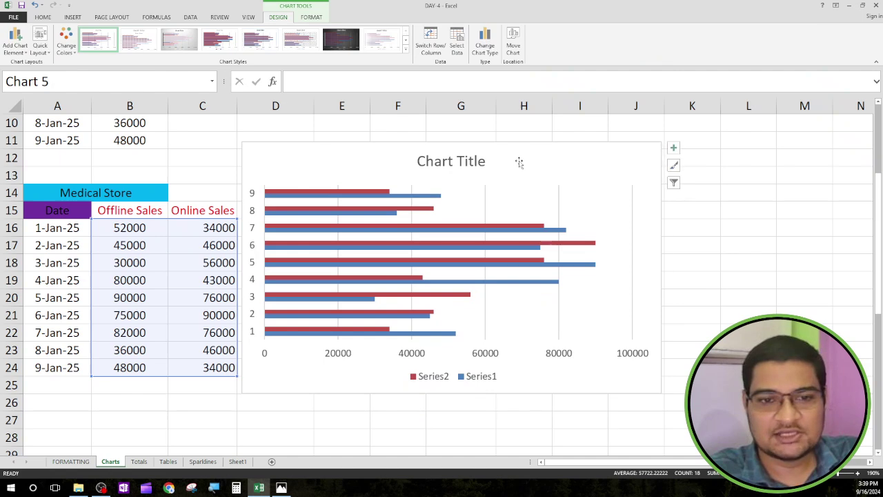
click(256, 297)
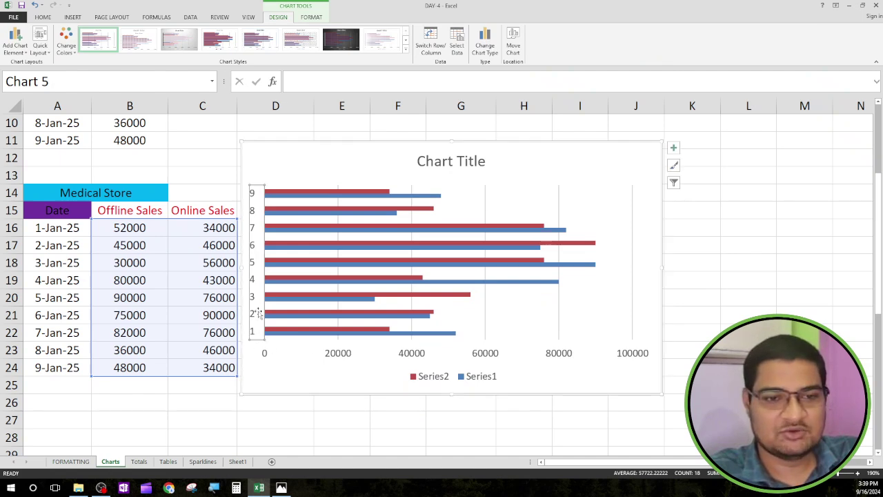
click(252, 335)
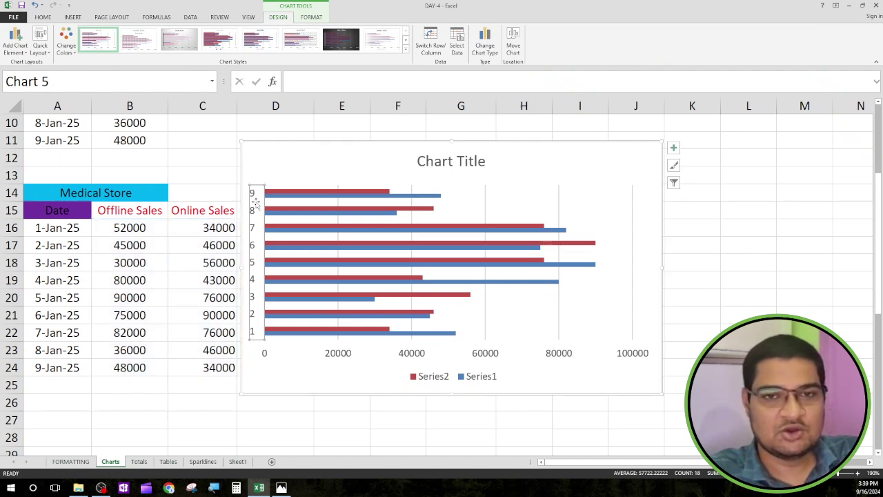
click(283, 156)
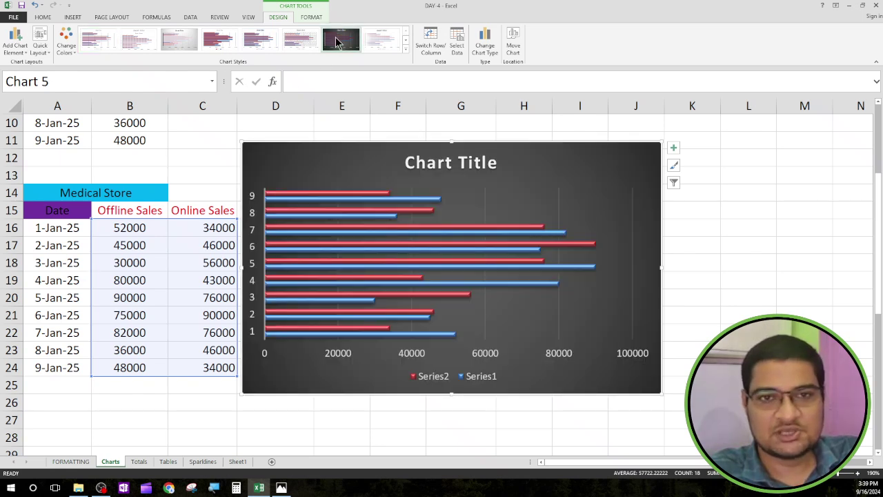
click(337, 43)
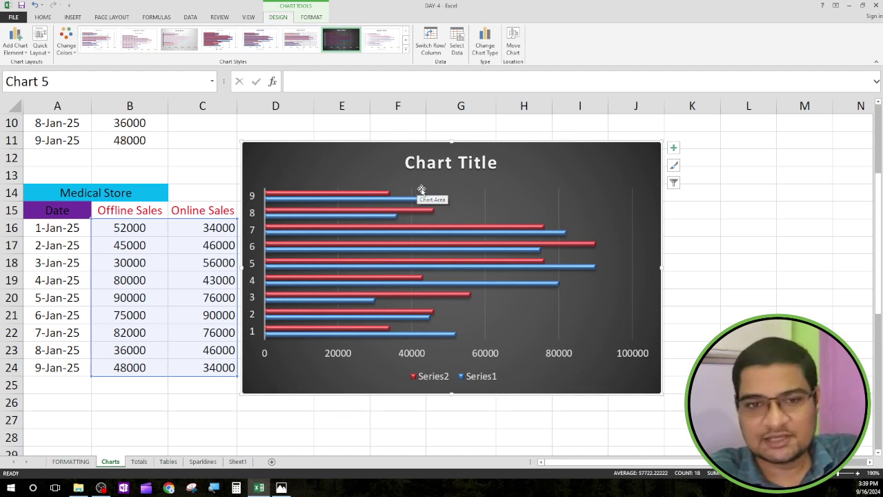
Step: Turn on Axis Titles and Data Labels for the bar chart, then inspect each series
click(673, 149)
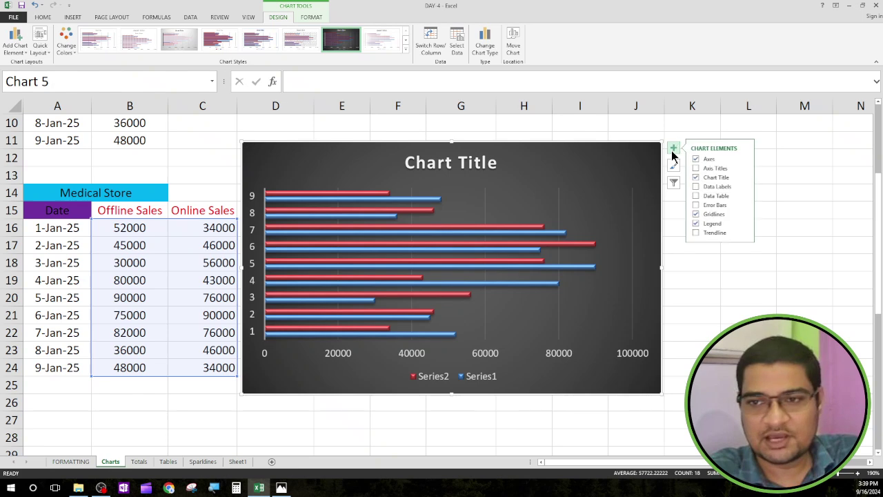
click(701, 167)
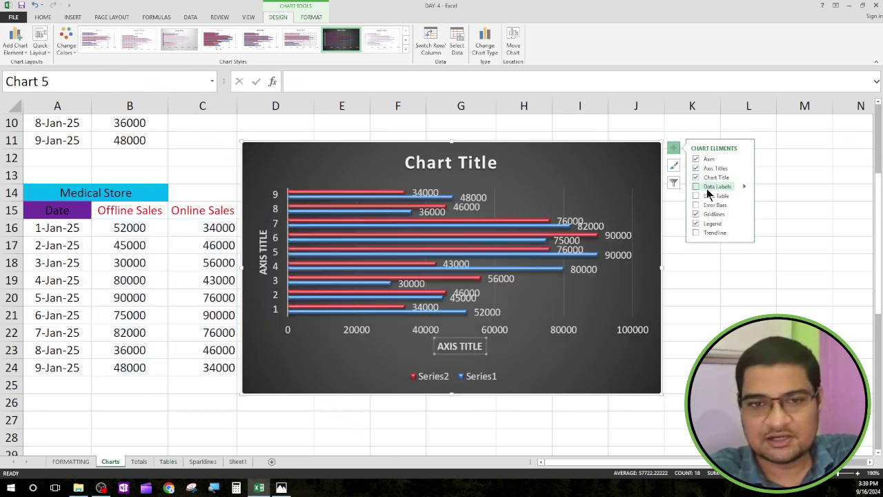
click(706, 186)
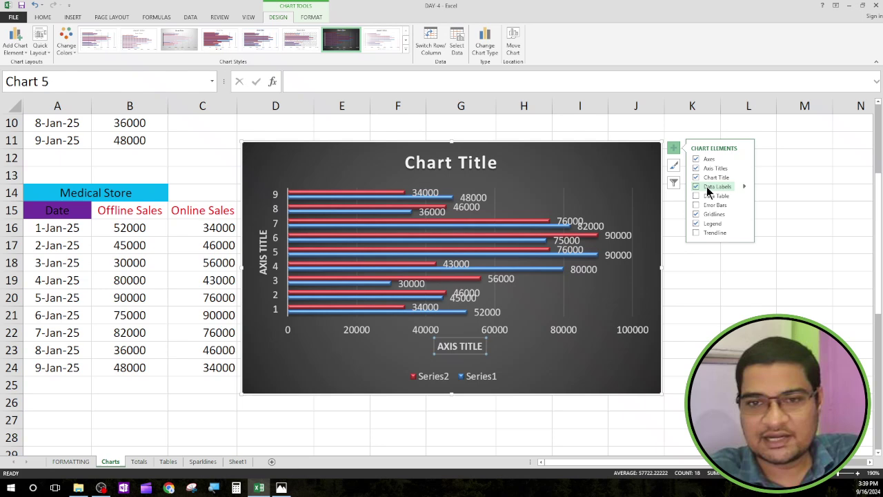
click(346, 198)
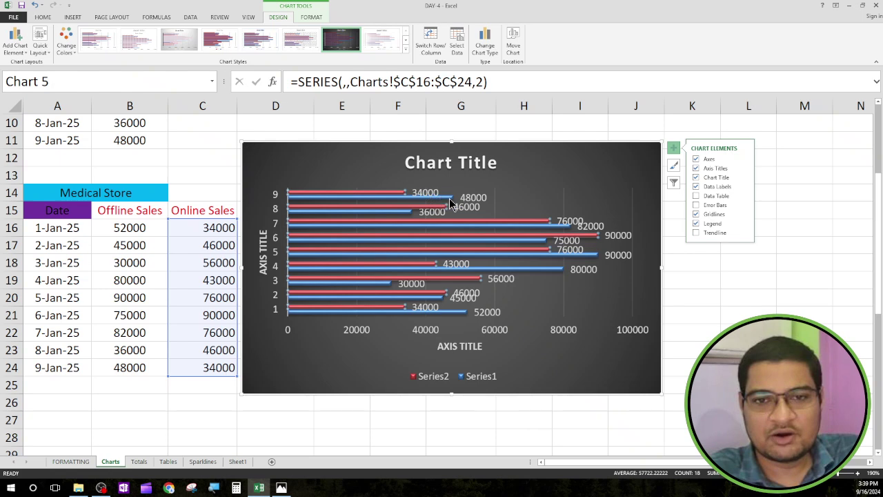
click(452, 198)
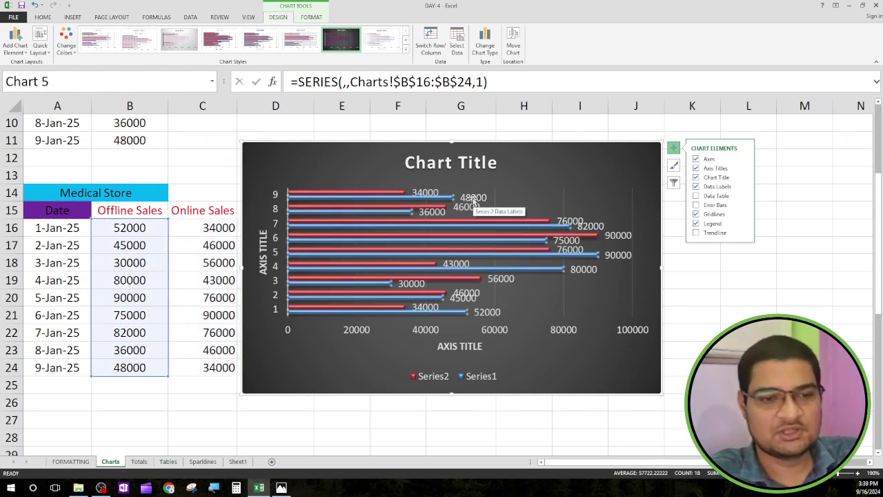
click(558, 169)
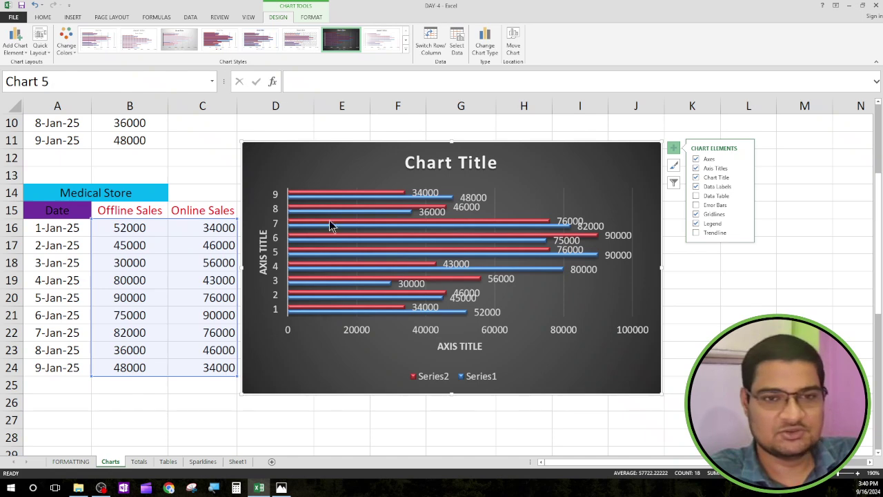
Step: Delete the bar chart and insert a Stacked Column chart of B16:C24 from Quick Analysis
key(Delete)
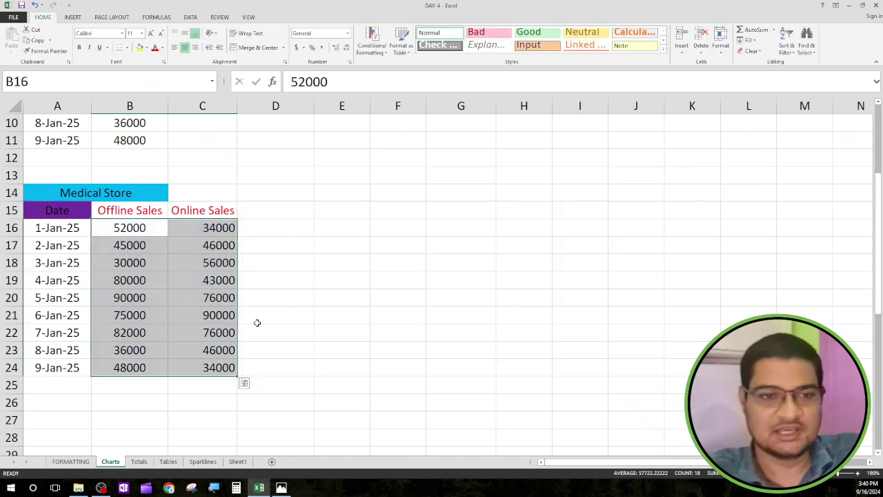
click(376, 295)
mouse_move(153, 228)
mouse_down()
mouse_move(207, 280)
mouse_move(219, 380)
mouse_up()
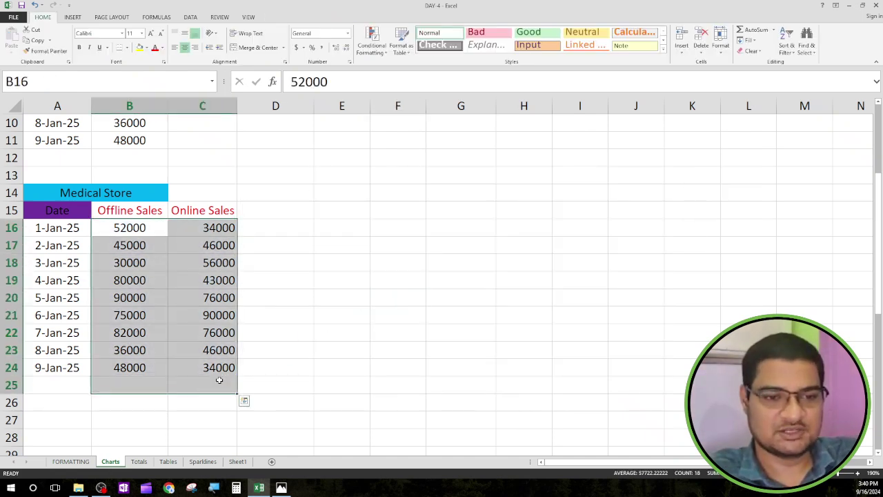
click(241, 369)
drag(115, 223, 219, 367)
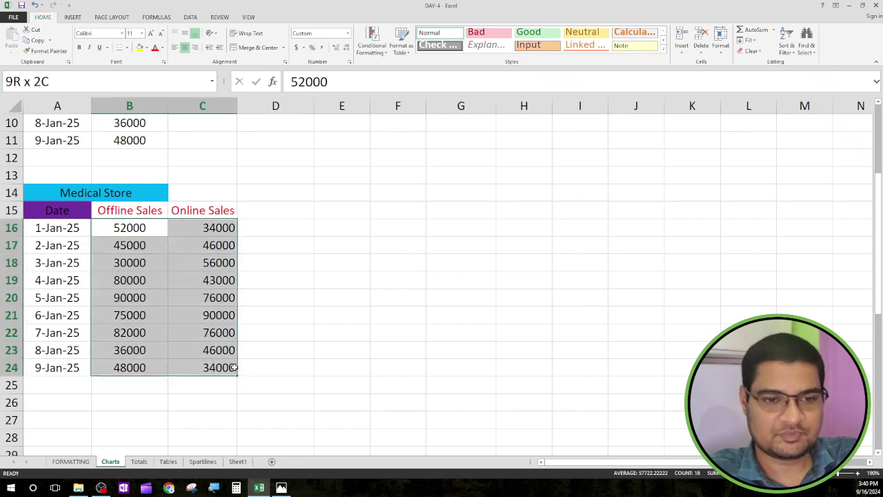
click(244, 384)
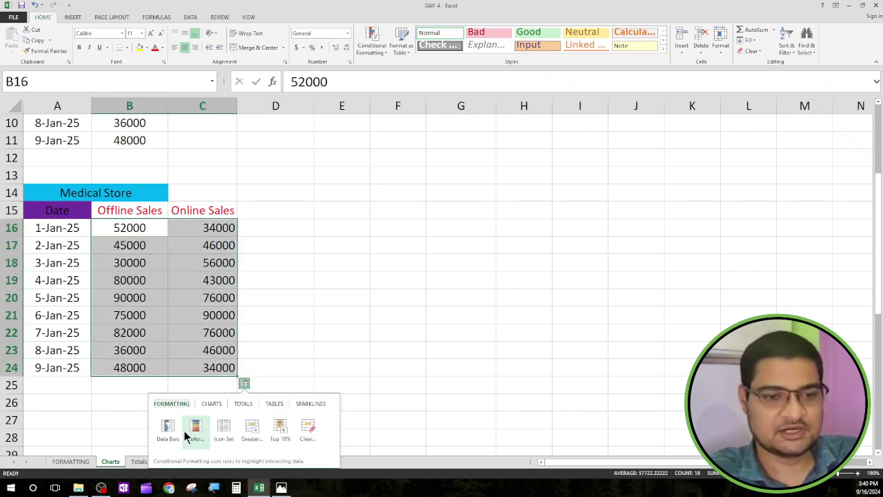
click(208, 404)
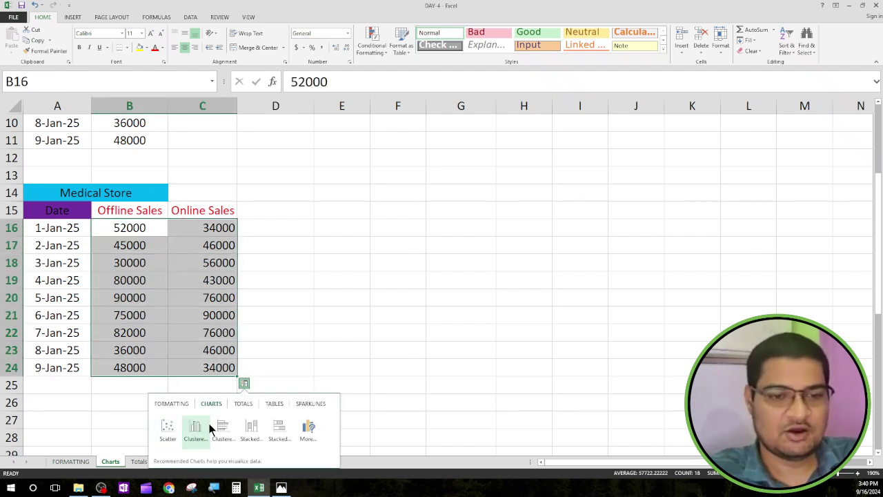
click(247, 431)
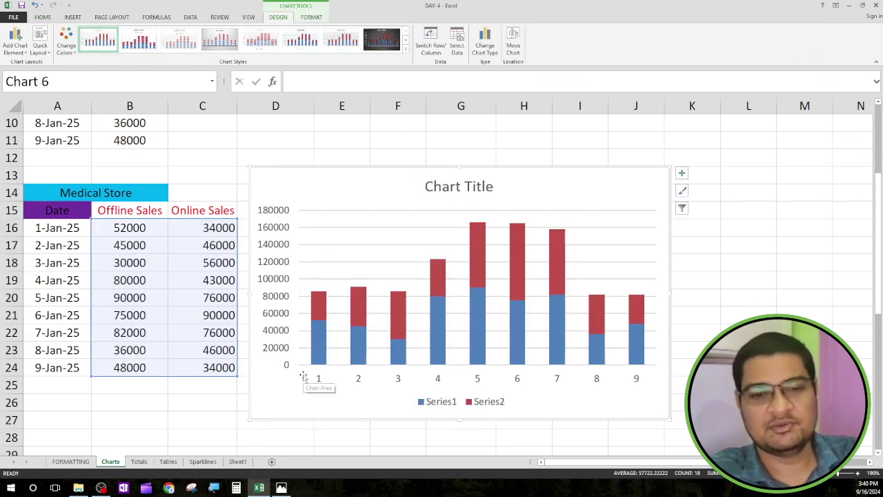
Step: Select the blue Offline and red Online Sales series in turn to inspect them
click(316, 335)
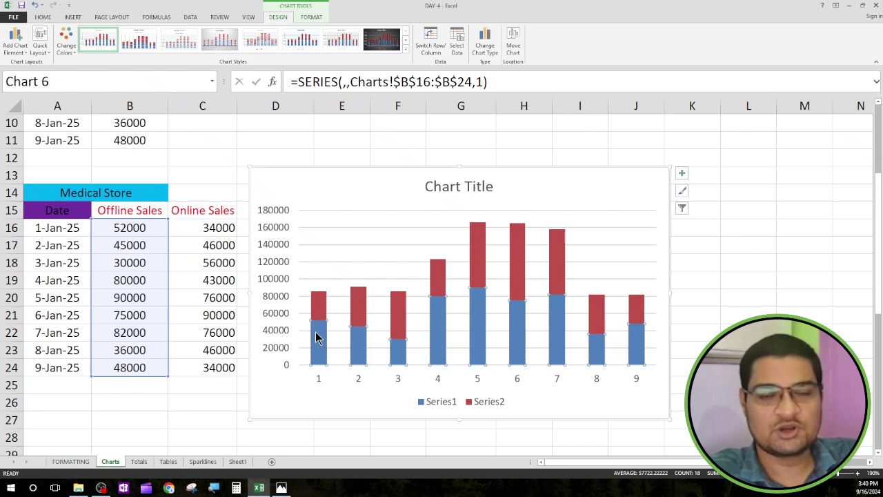
click(321, 311)
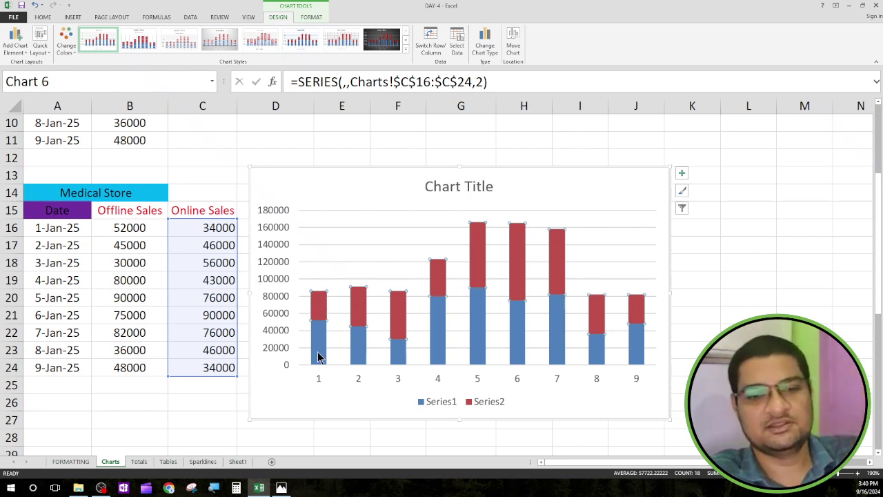
click(318, 357)
click(321, 306)
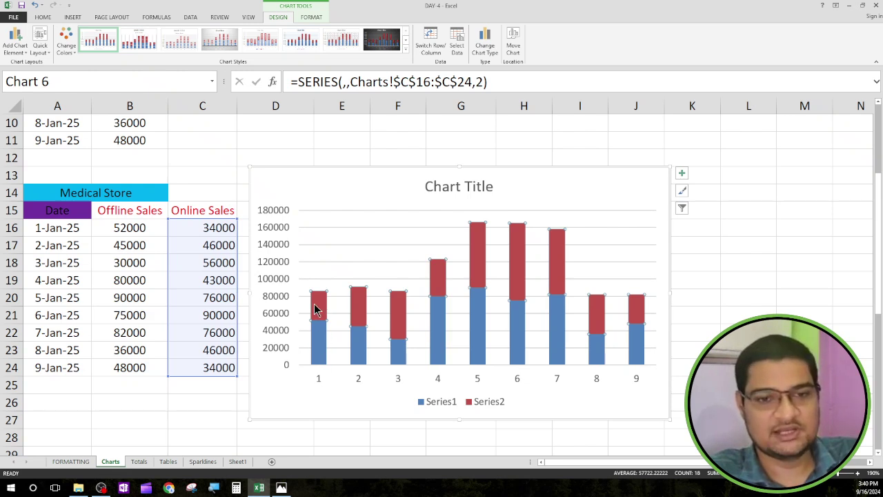
click(317, 344)
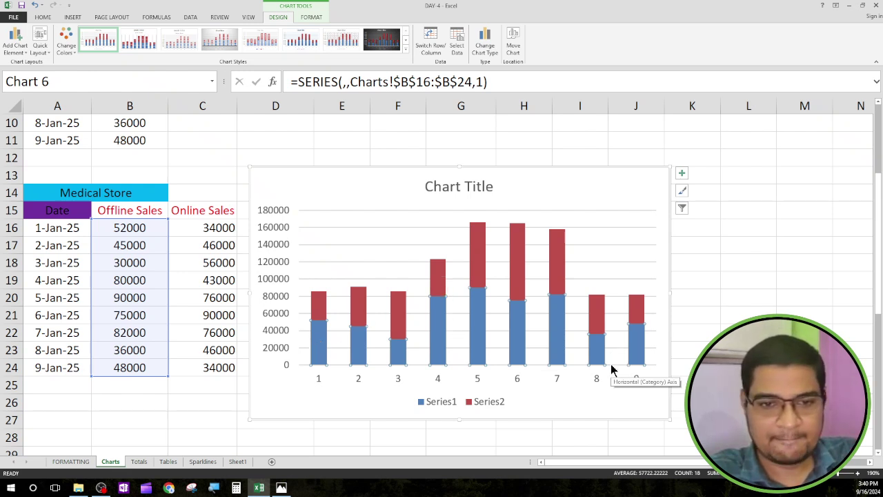
click(399, 311)
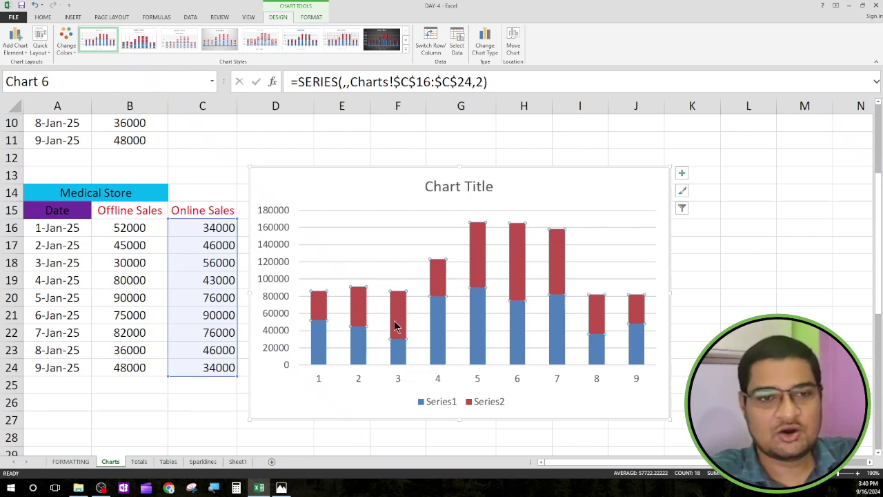
Step: Compare bar 3's segments with cells C18 and B18, then apply a dark chart style
click(395, 323)
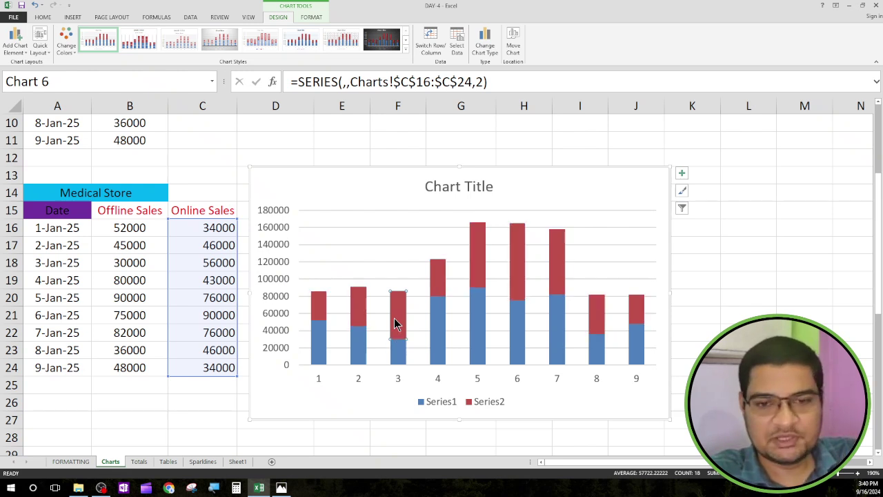
click(205, 263)
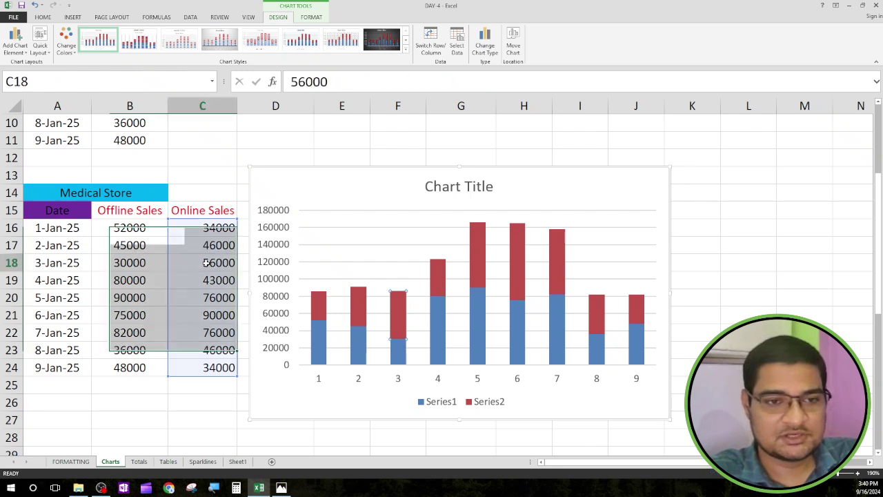
click(400, 361)
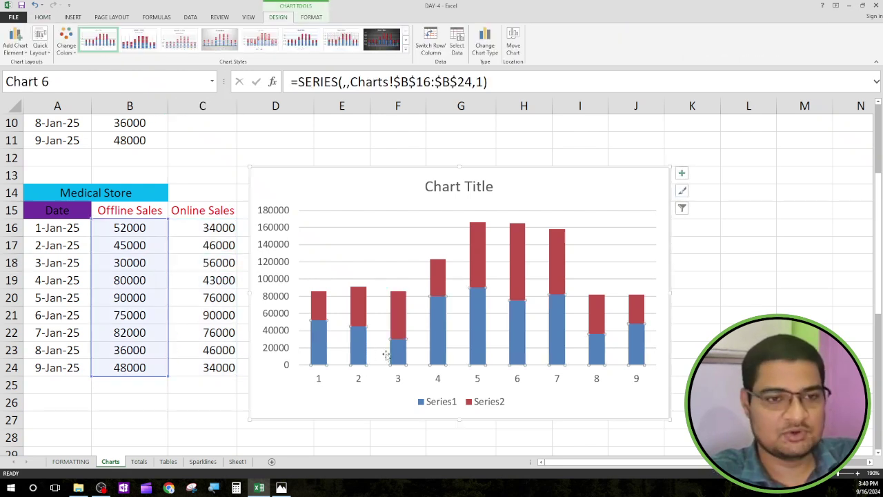
click(130, 265)
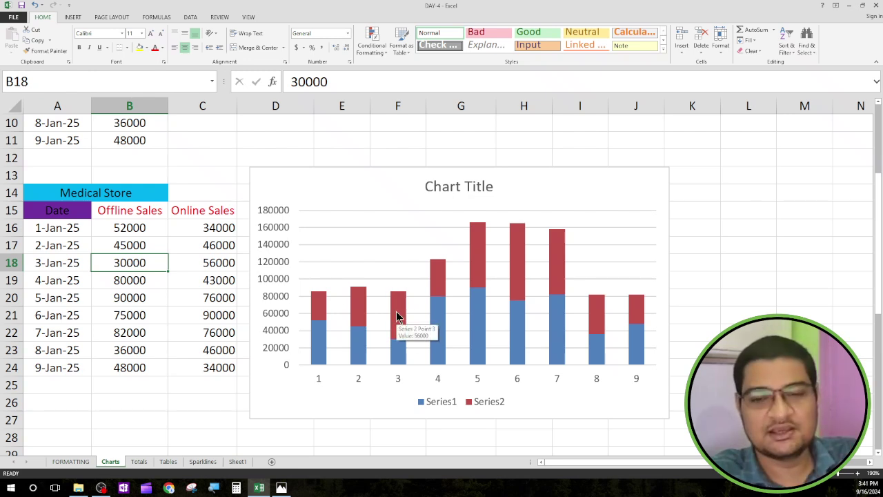
mouse_move(398, 316)
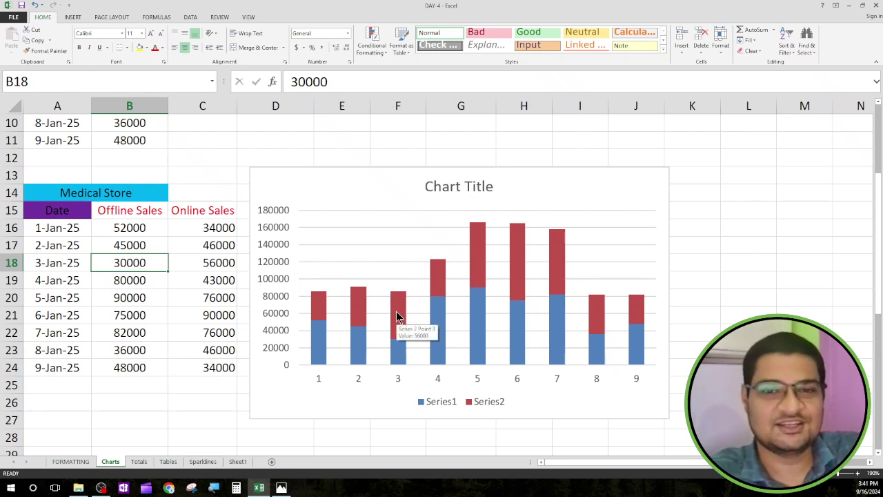
click(561, 188)
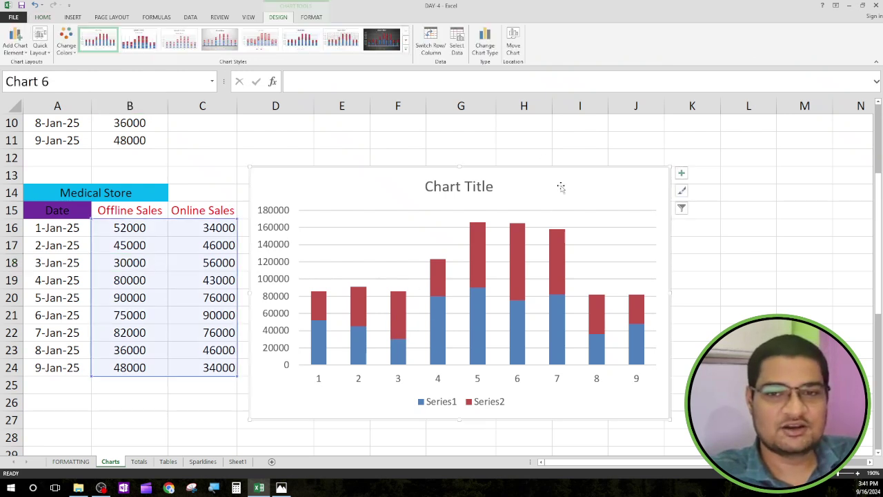
click(382, 43)
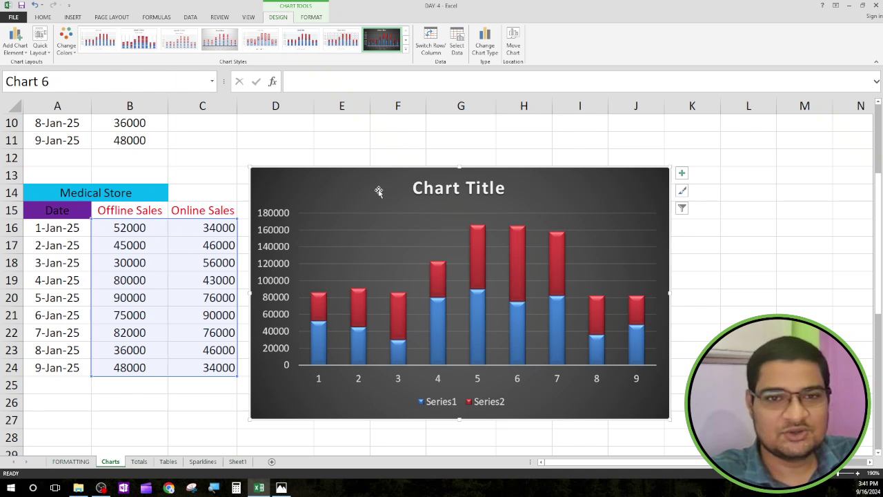
Step: Drag the dark stacked column chart up beside the first Medical Store table, under the Quick Analysis banner
drag(379, 189, 407, 183)
scroll(407, 183, up, 3)
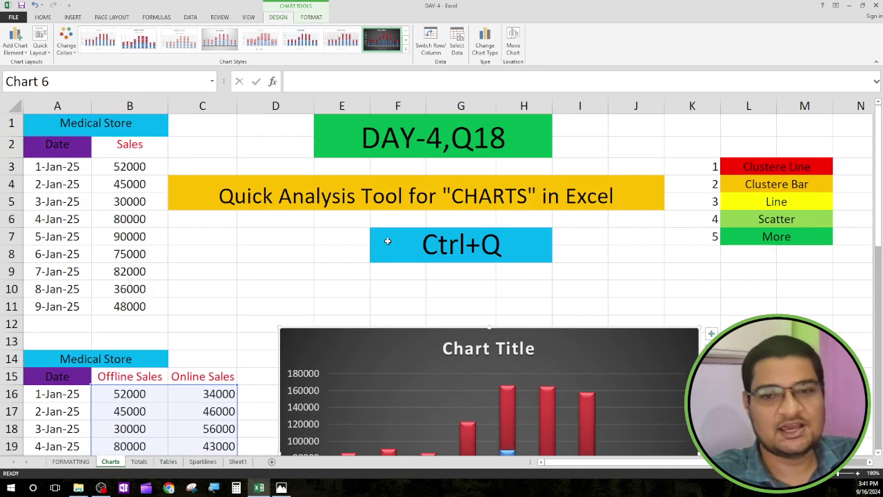
drag(361, 349, 324, 235)
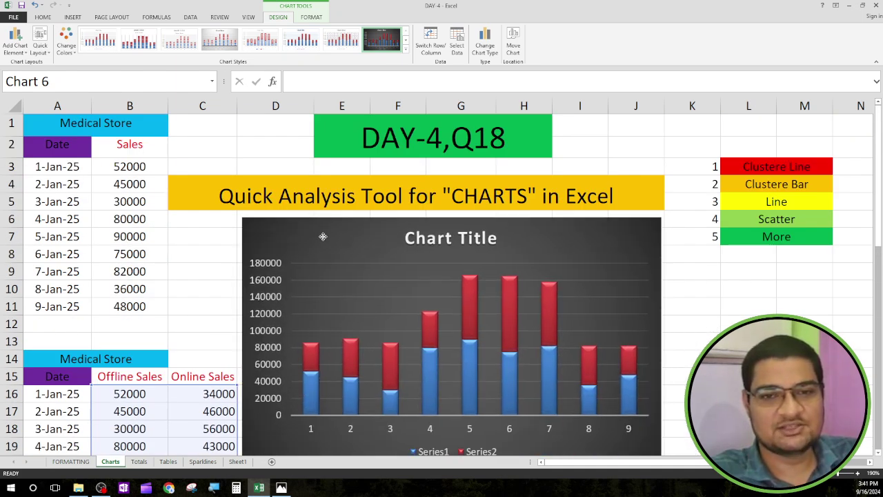